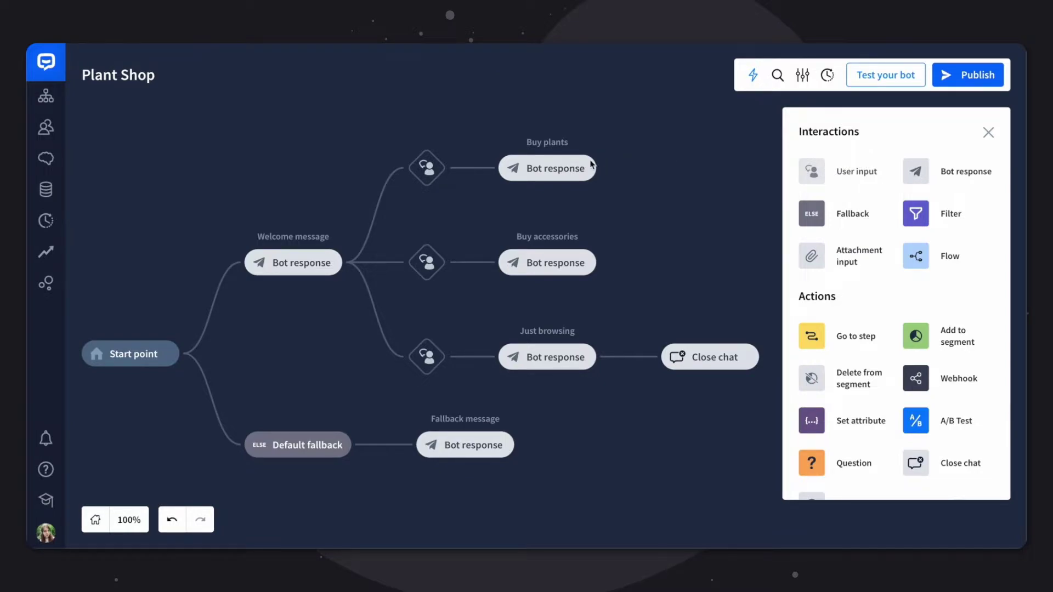
Step: Review the Buy plants bot response, then return to the flow
left_click(571, 169)
scroll(834, 393, "down", 2)
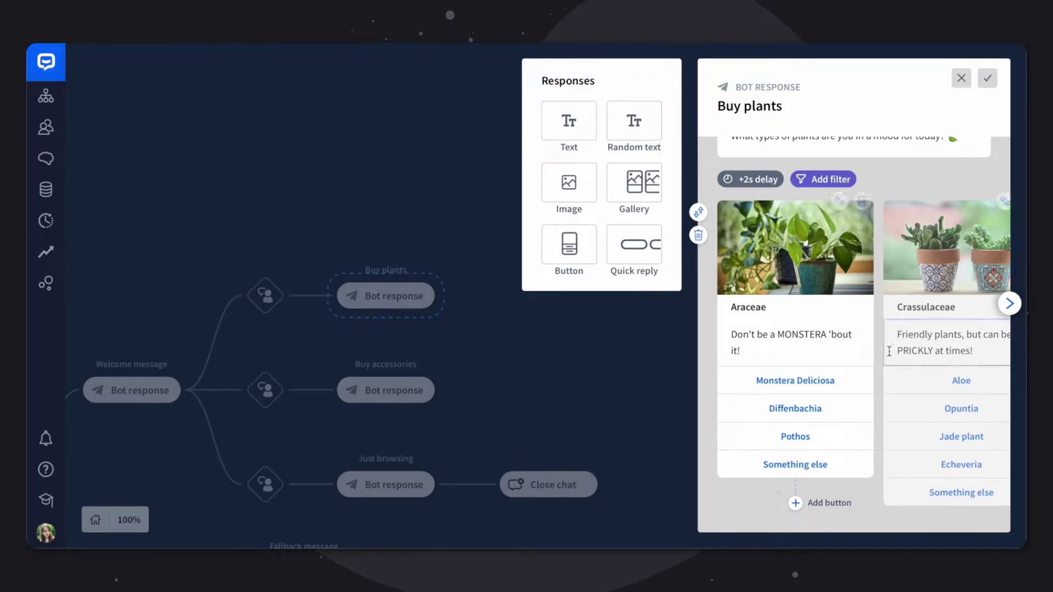
left_click(988, 78)
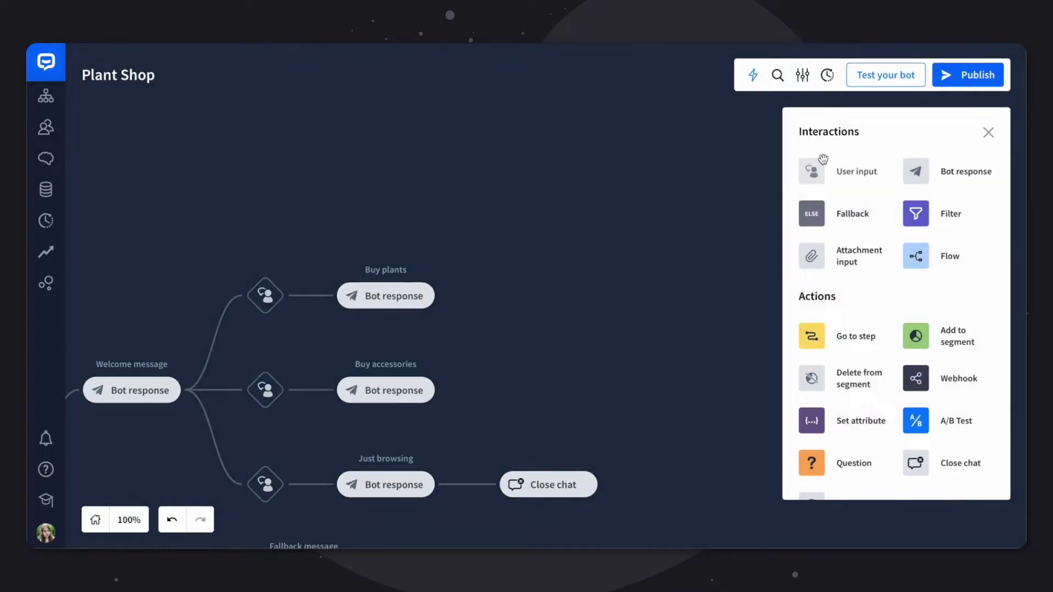
Step: Place a user input step and then a new bot response after Buy plants, and edit the new response
left_click_drag(819, 163, 447, 293)
left_click(447, 293)
left_click(917, 170)
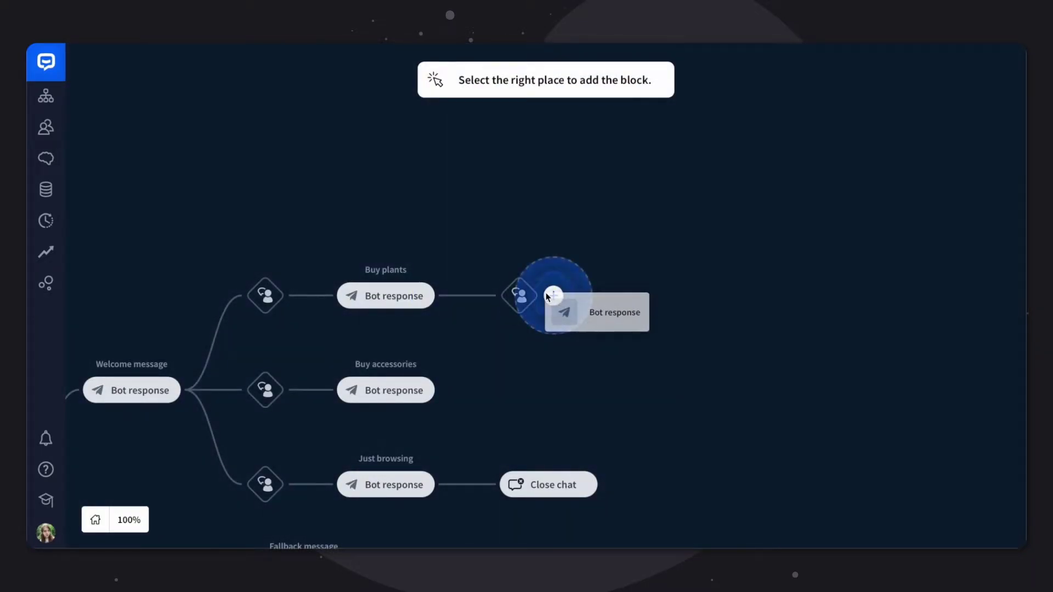
left_click(547, 296)
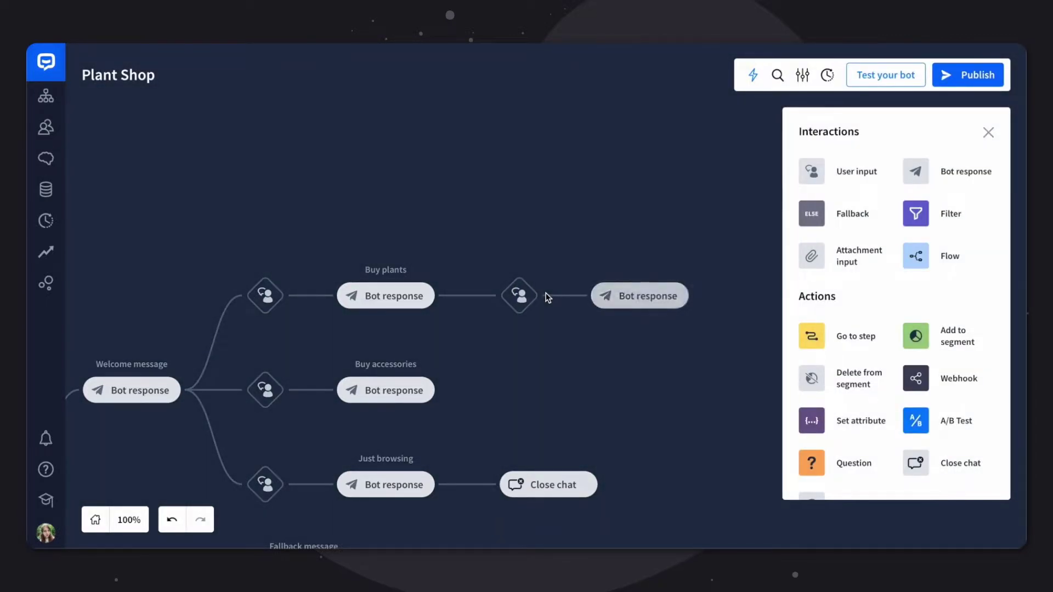
mouse_move(569, 292)
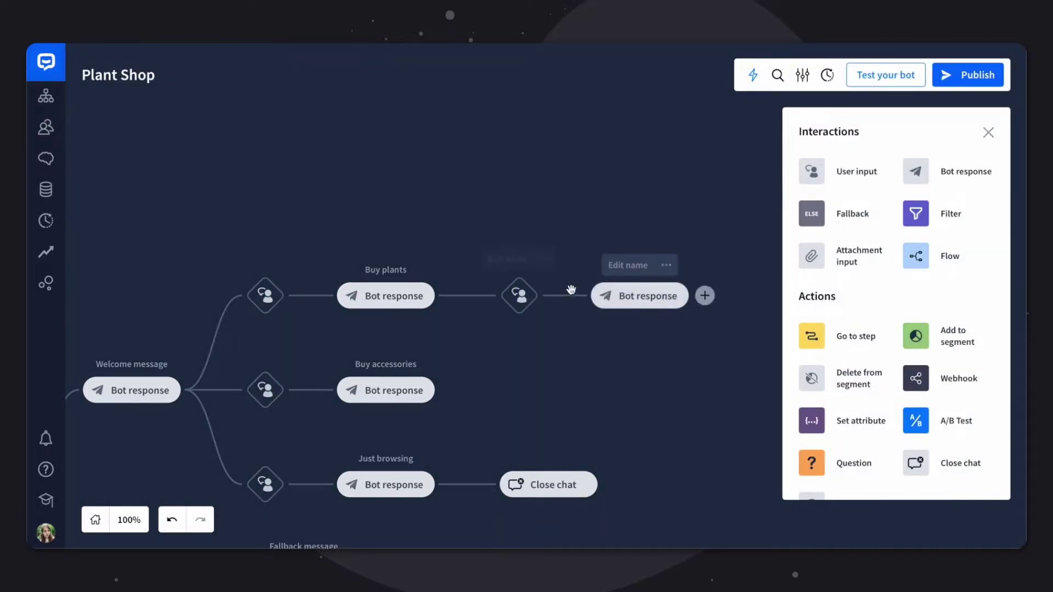
left_click(629, 305)
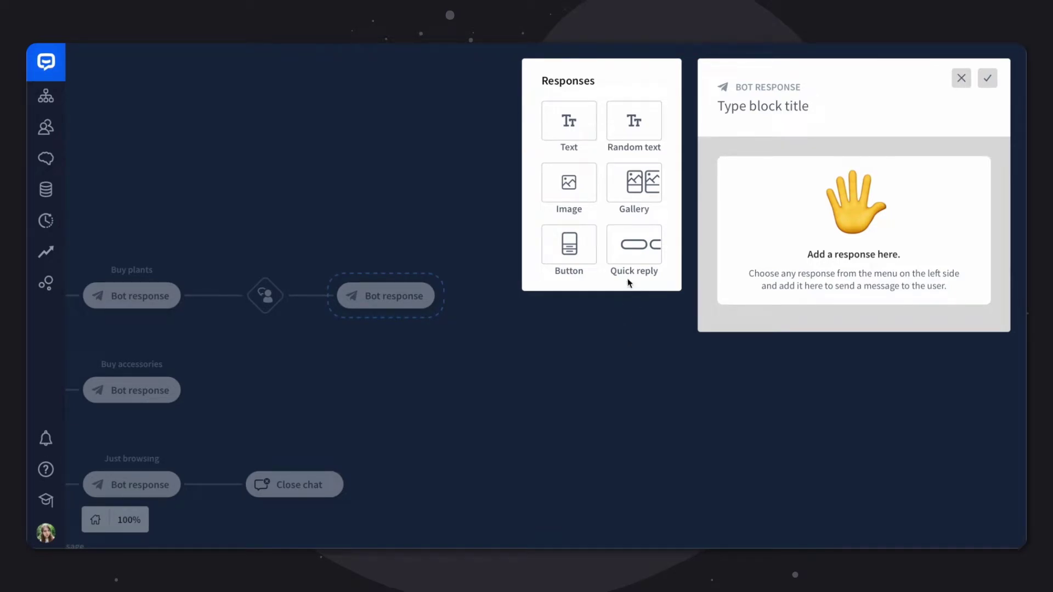
Step: Add an image block to the response and upload Rare plants.jpeg
left_click(578, 195)
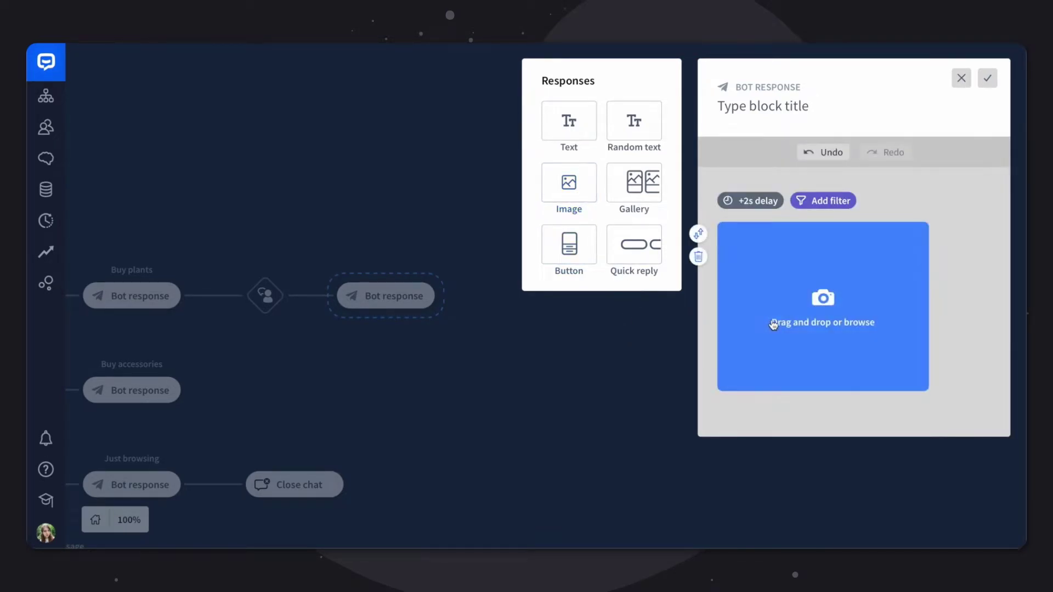
left_click(773, 322)
scroll(585, 334, "down", 2)
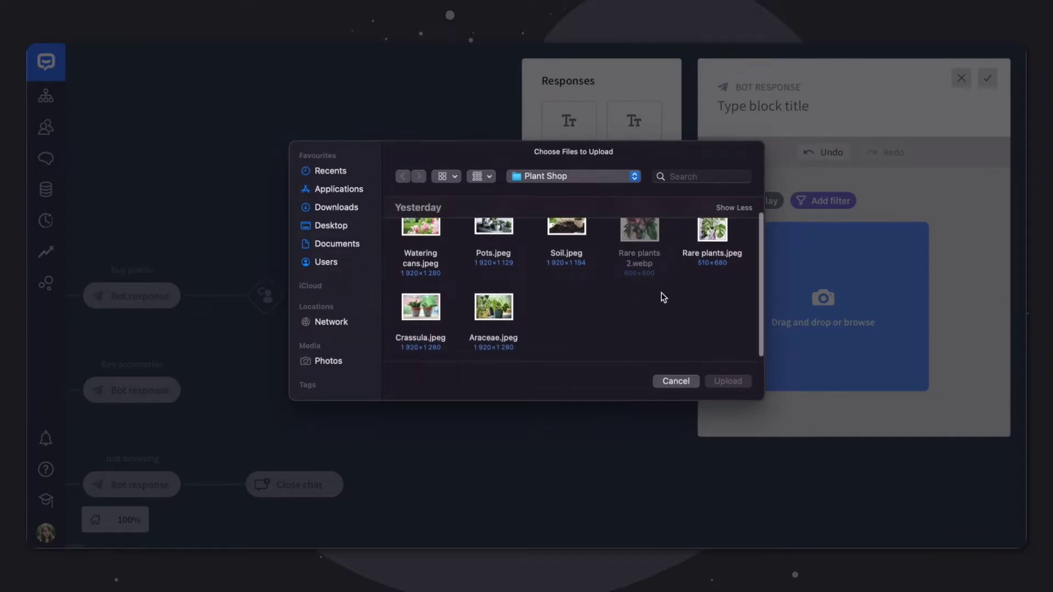
left_click(712, 233)
double_click(712, 238)
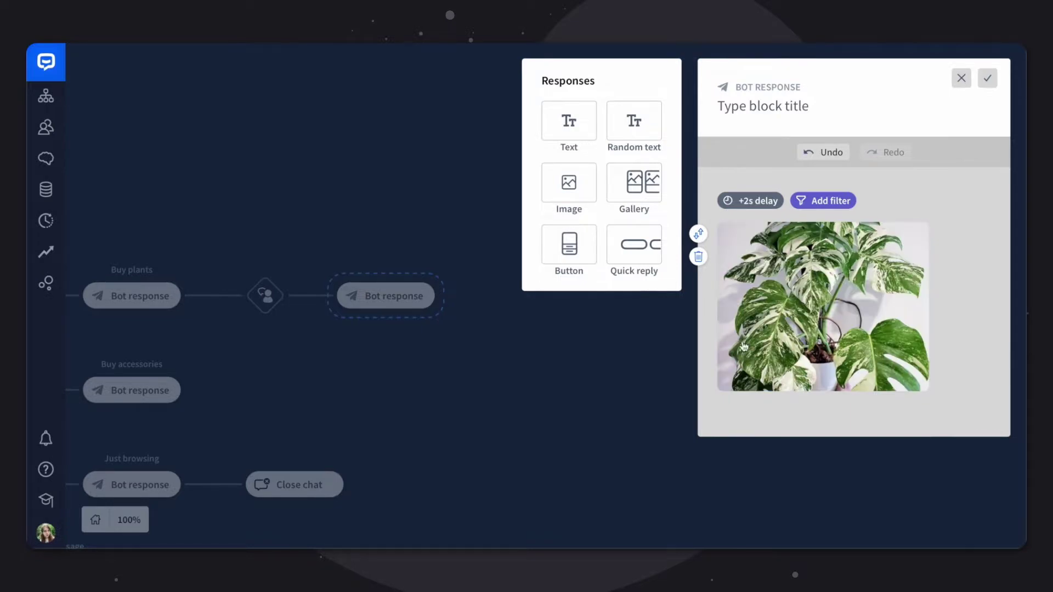
Step: Add a quick reply below the image and paste the rare-plants out-of-stock message
left_click(639, 252)
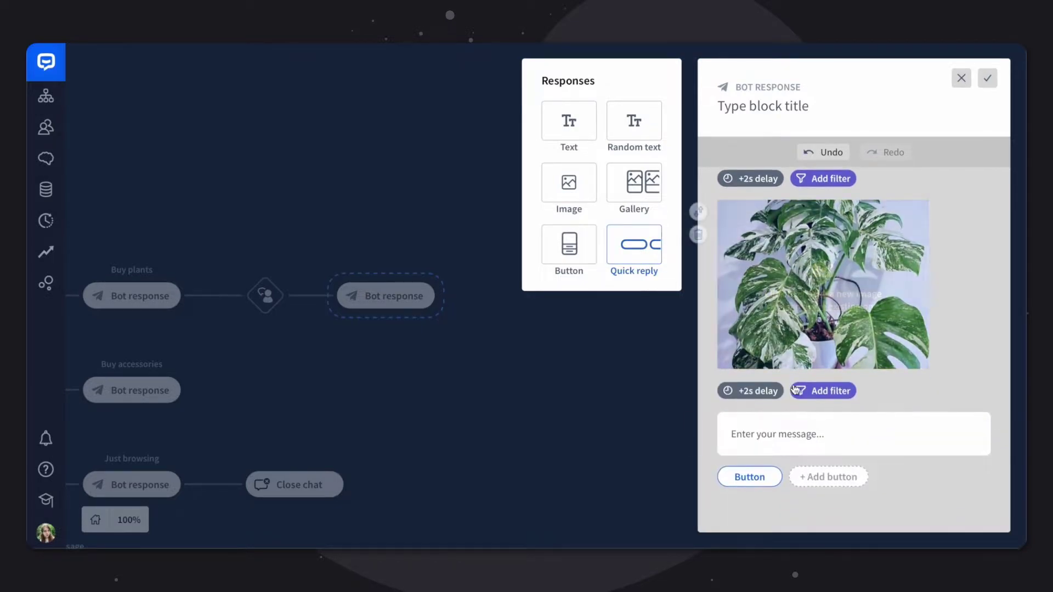
left_click(774, 432)
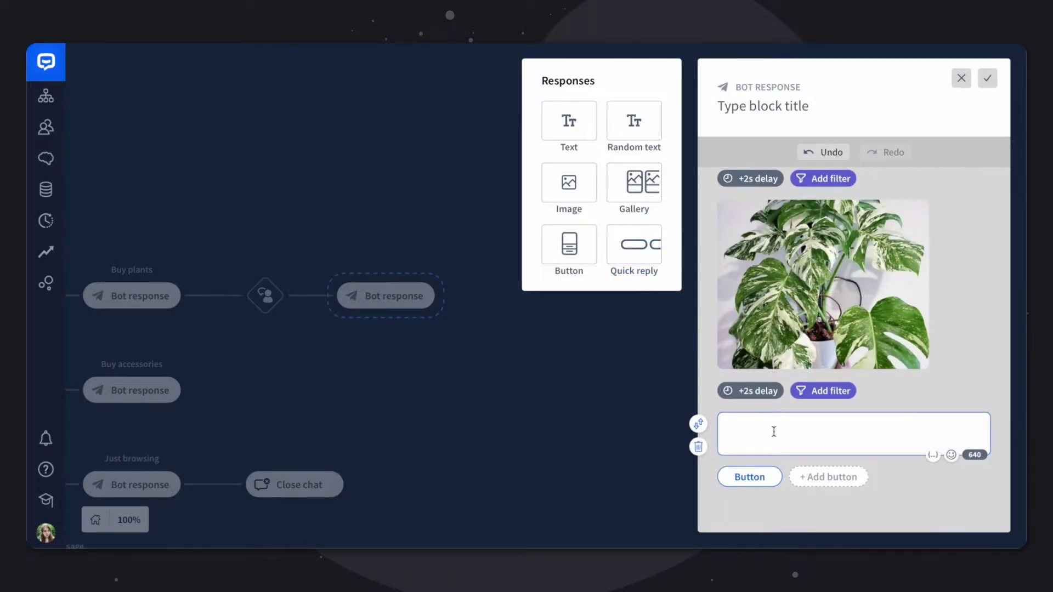
type("I see! You're looking for something special! Currently, we don't have any rare plants in our store, but if you leave us your information, we'll get back to you as soon as they're in stock!")
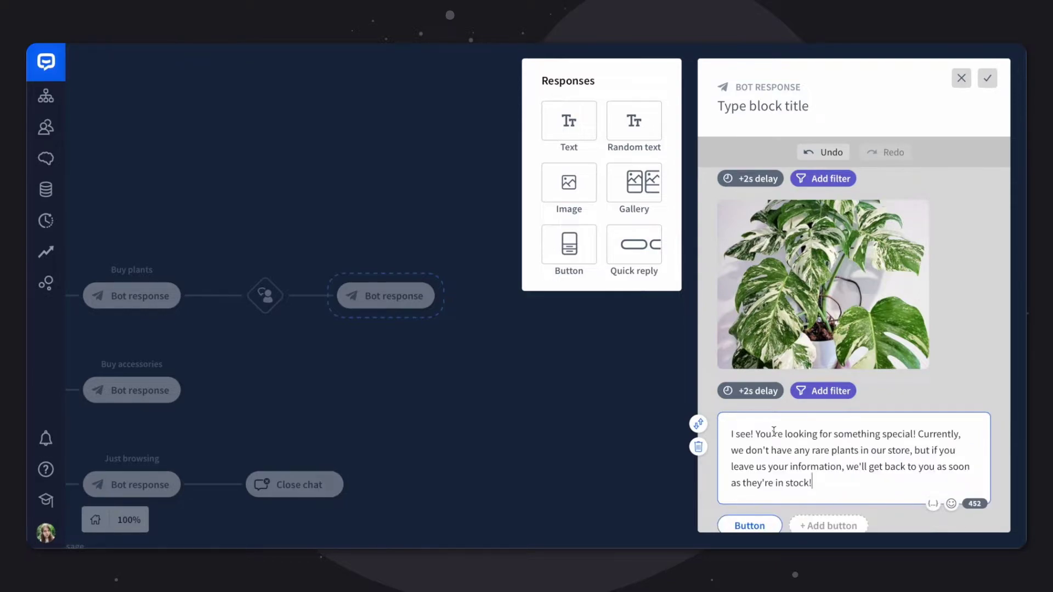
scroll(774, 432, "down", 1)
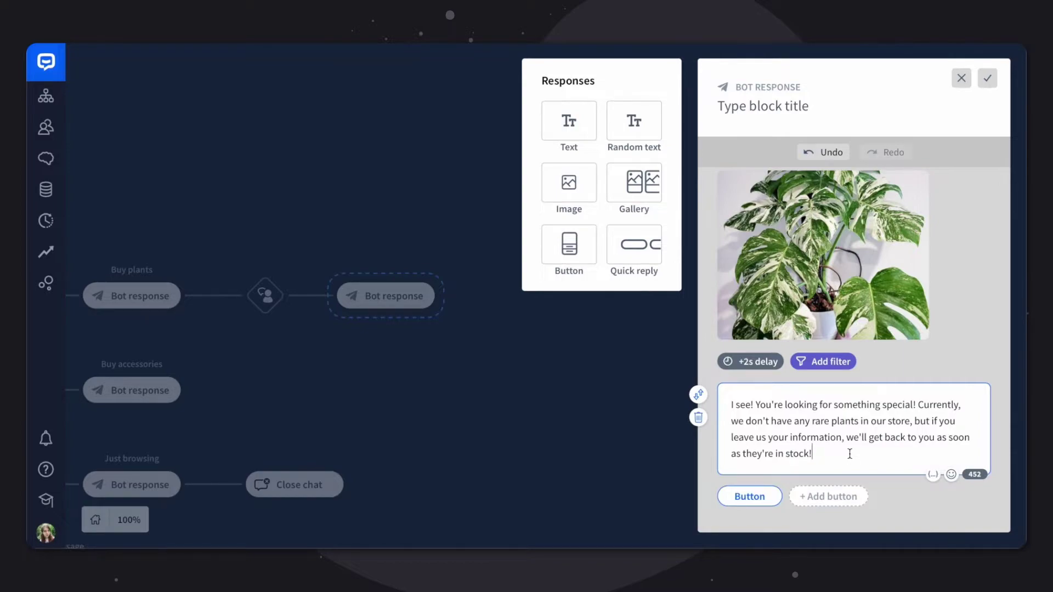
left_click(743, 496)
Step: Rename the quick reply button to 'No, menu please' and make it go to the Welcome message block
left_click(585, 400)
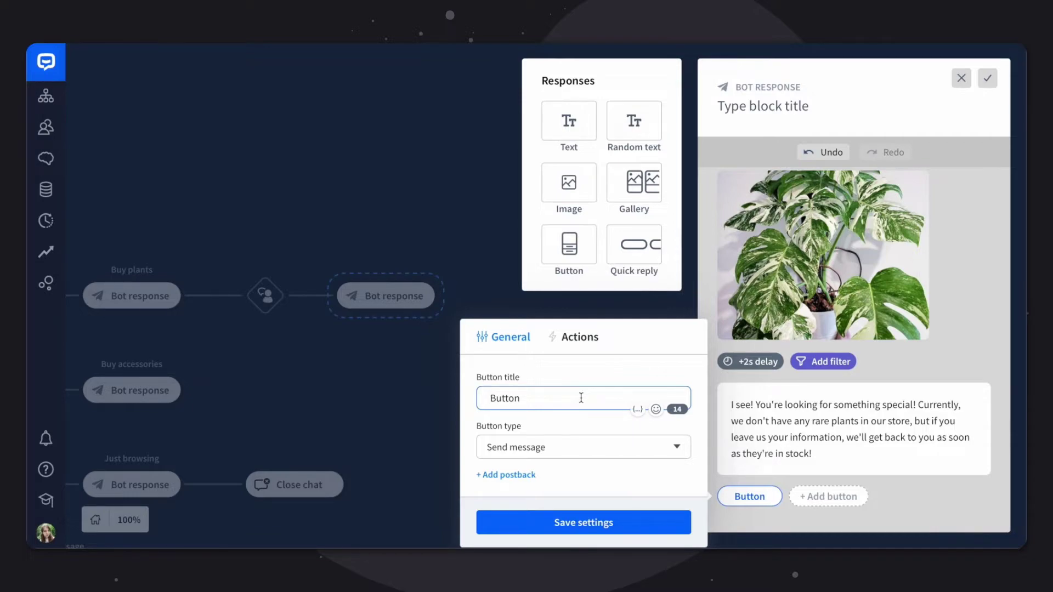
double_click(581, 397)
type("No, menu please")
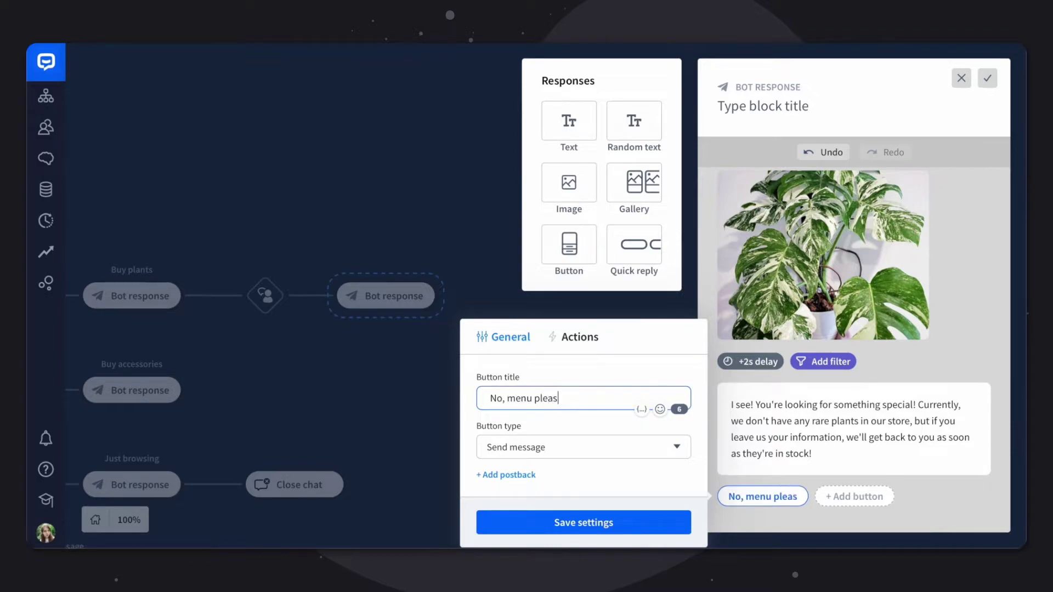
left_click(550, 445)
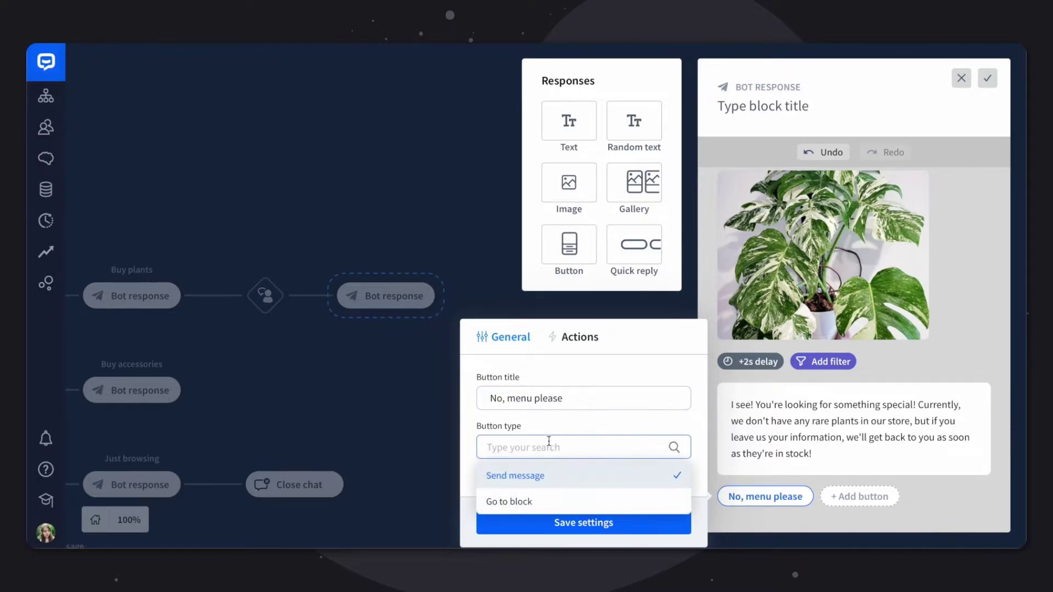
left_click(523, 501)
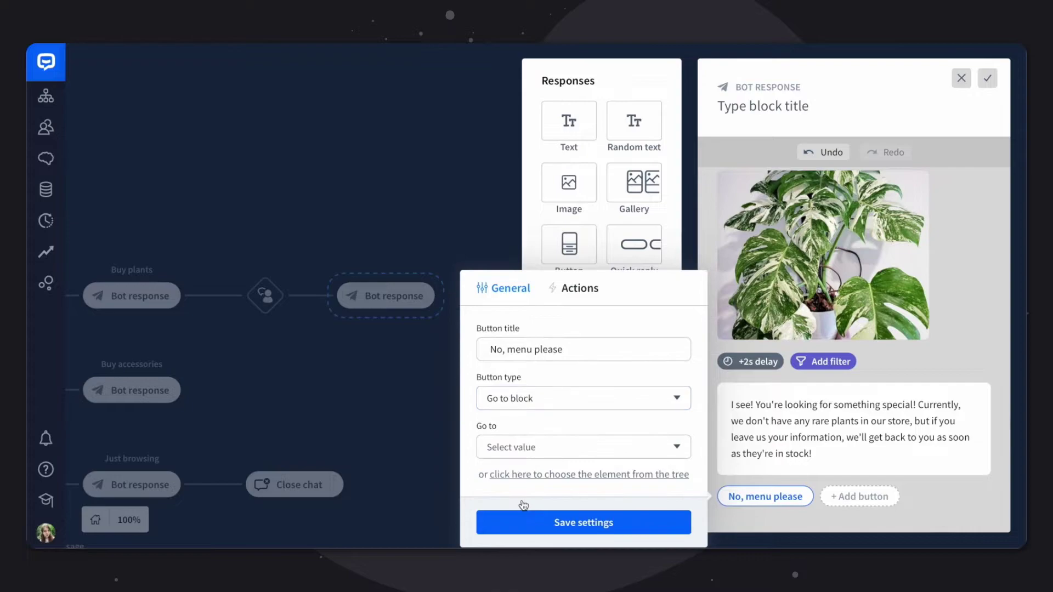
left_click(543, 476)
left_click_drag(282, 405, 828, 412)
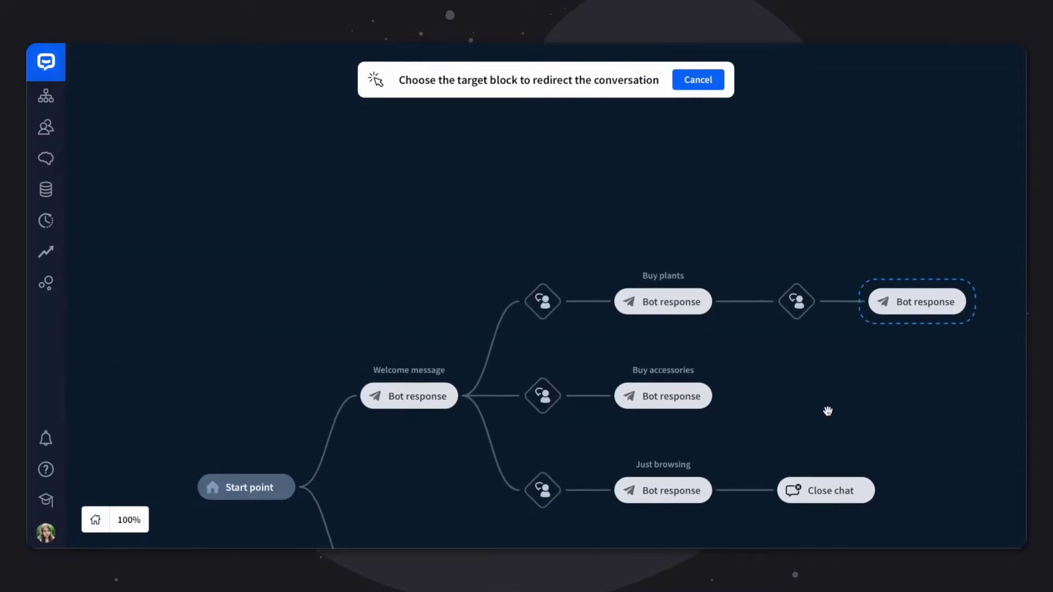
left_click(455, 396)
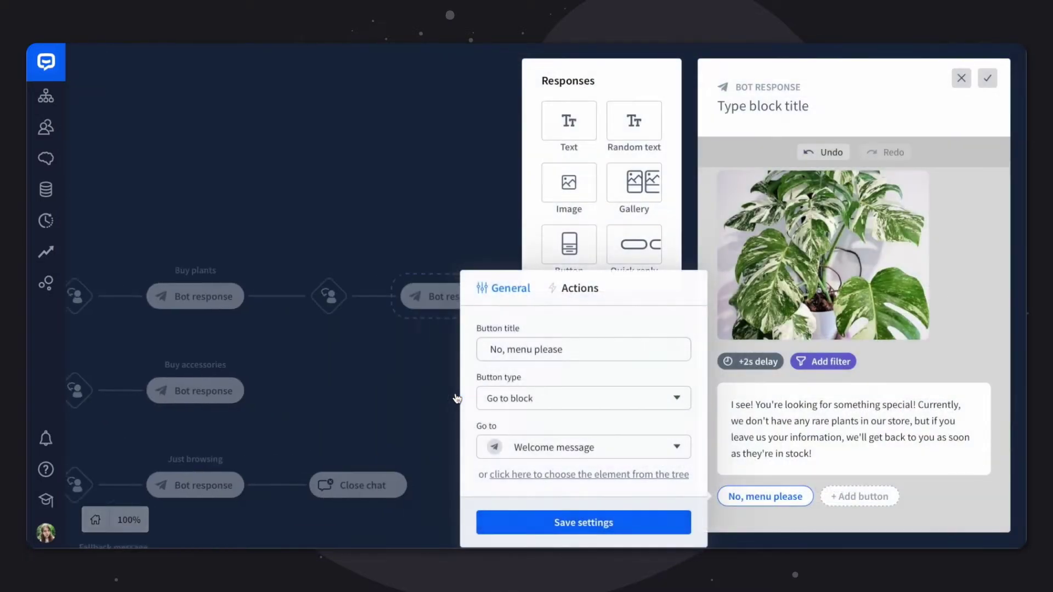
left_click(601, 523)
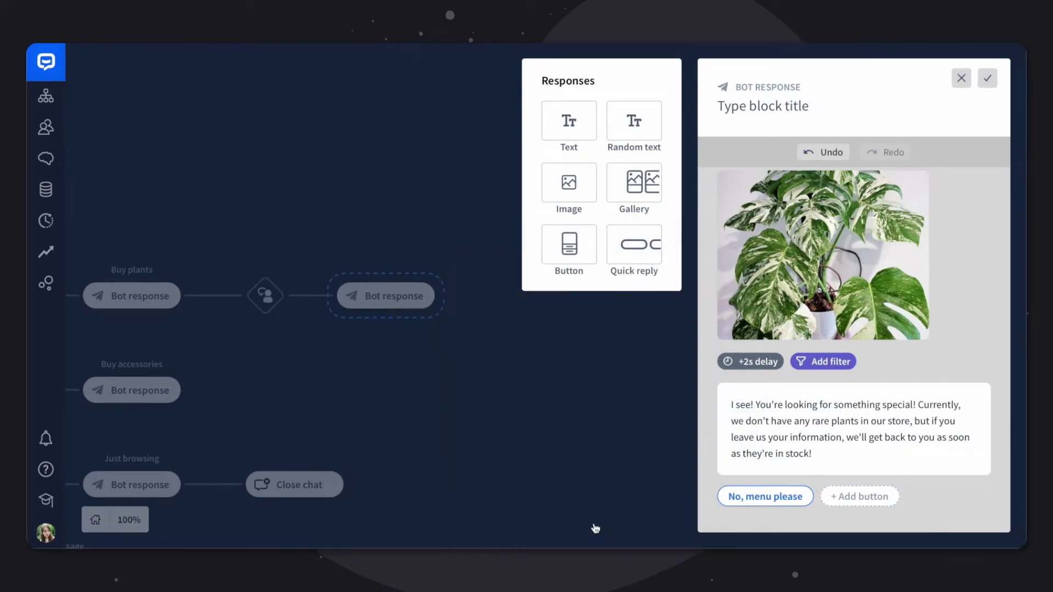
Step: Add a second button 'OK, let's do it!' set to Go to block, then save and close the response
left_click(854, 496)
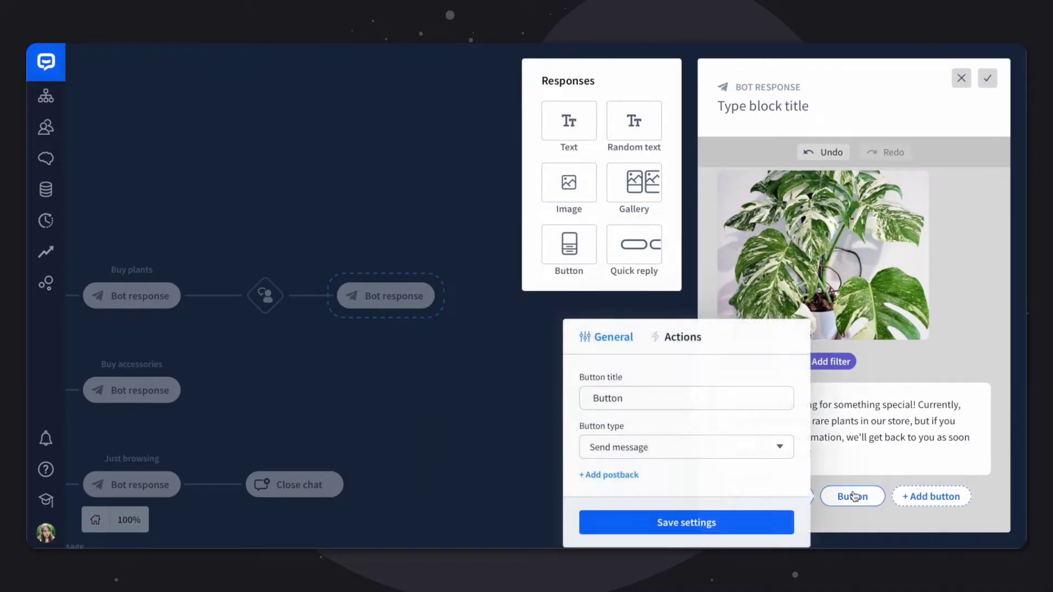
double_click(669, 397)
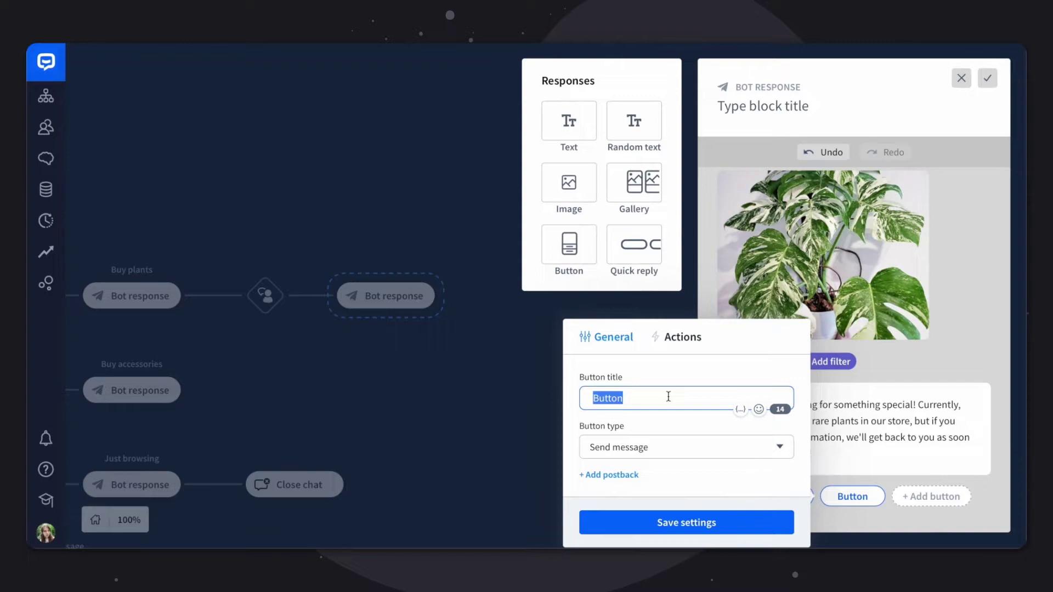
type("OK, let's do")
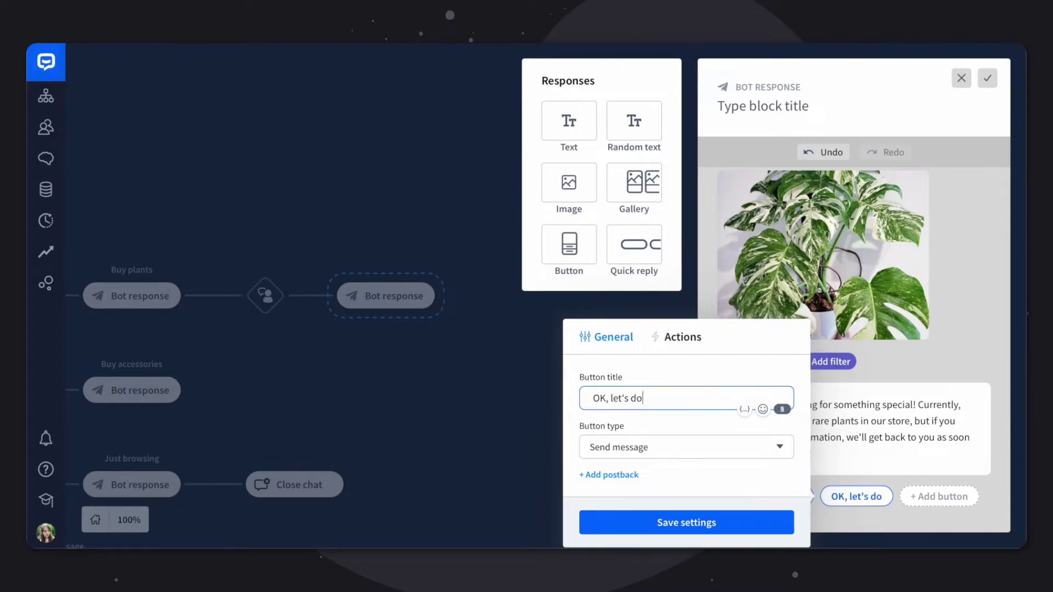
type(" it!")
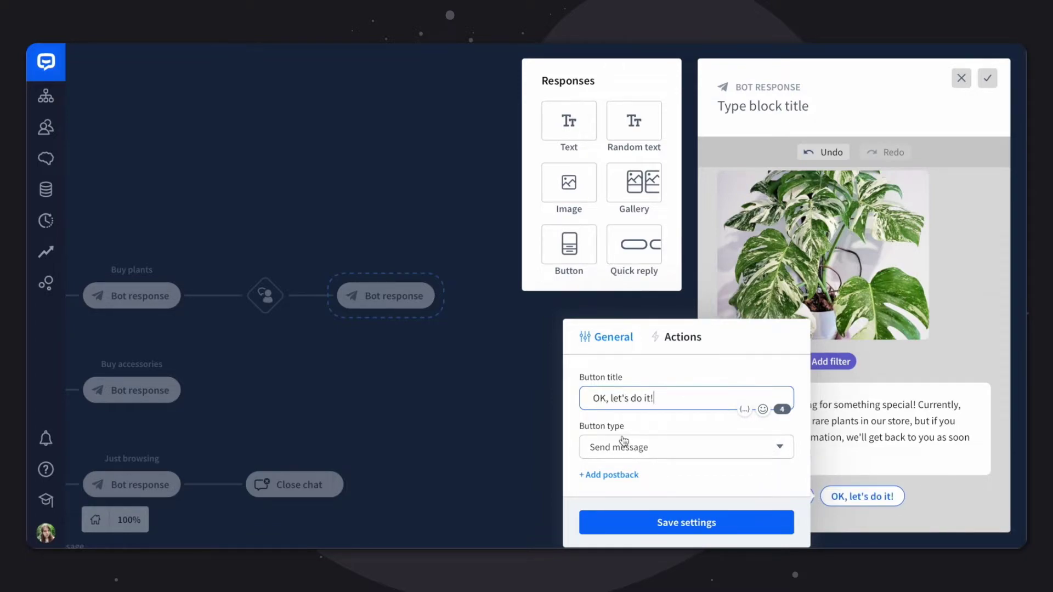
left_click(624, 440)
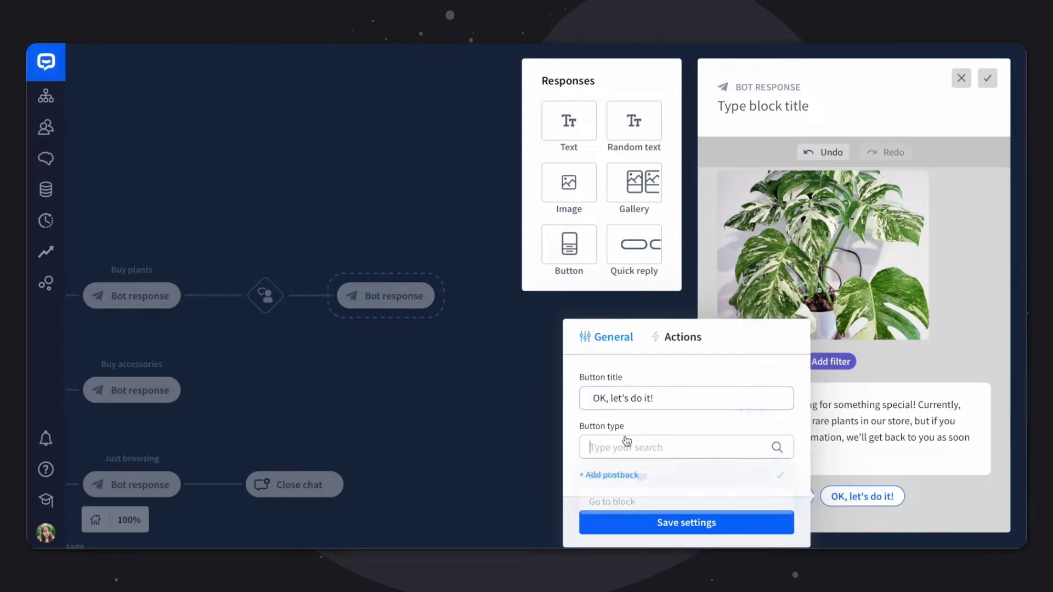
left_click(629, 504)
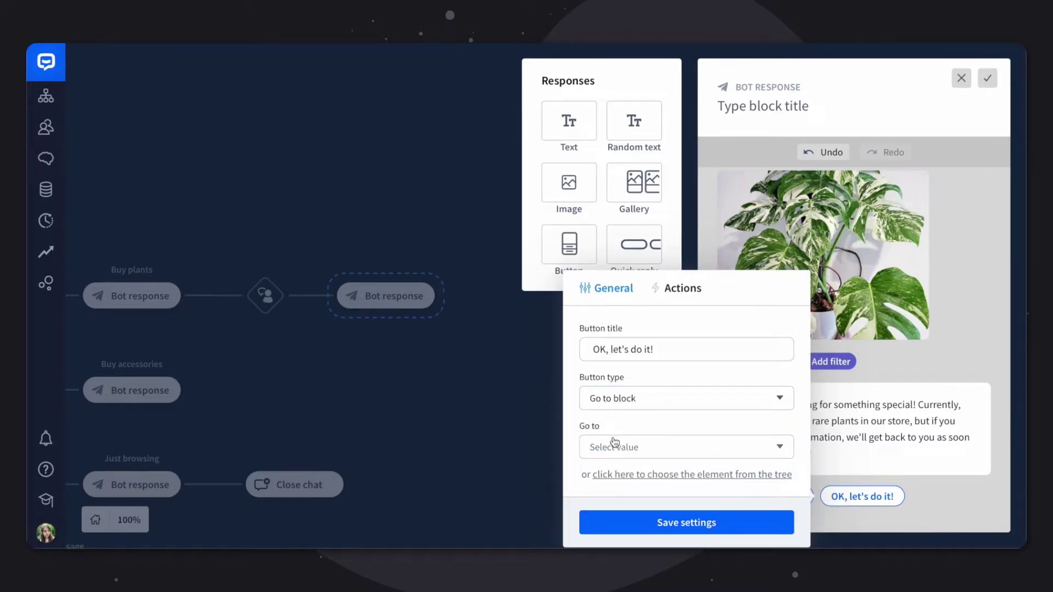
left_click(631, 523)
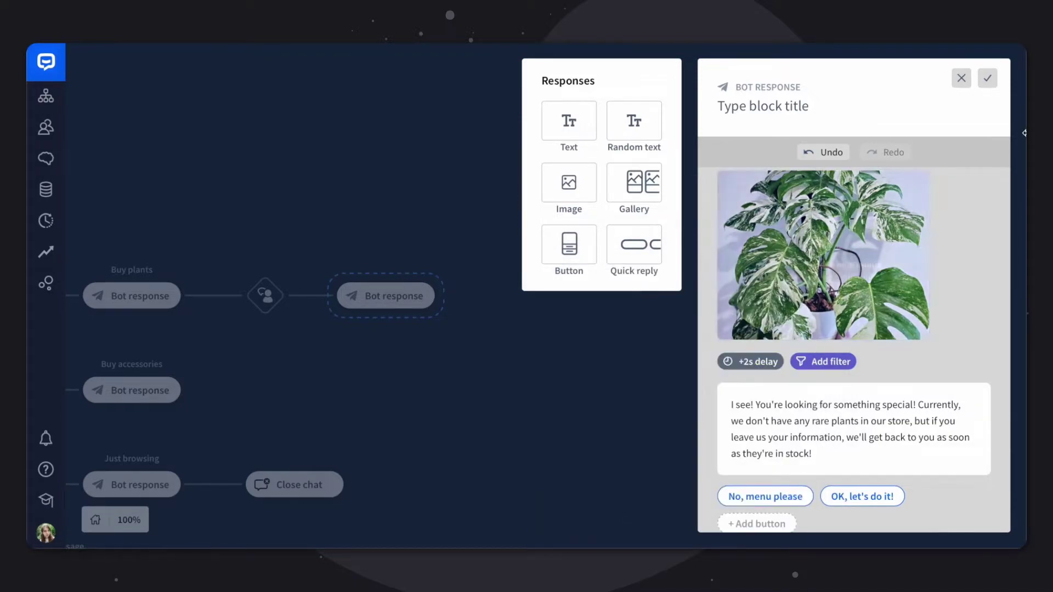
left_click(989, 79)
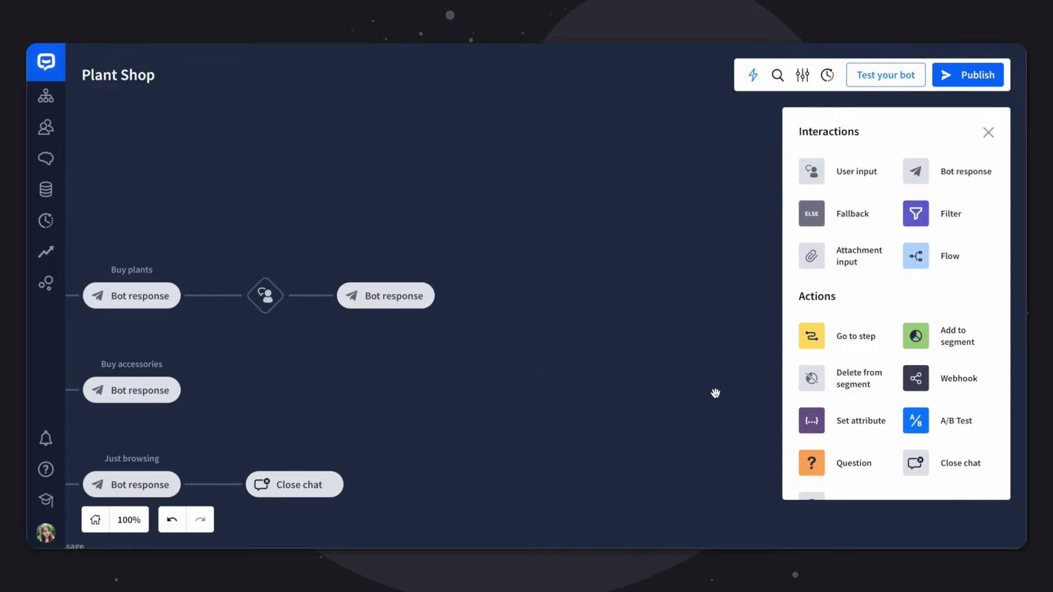
Step: Place a Question block after the rare-plants response with a user input step inserted before it
left_click_drag(806, 464, 448, 294)
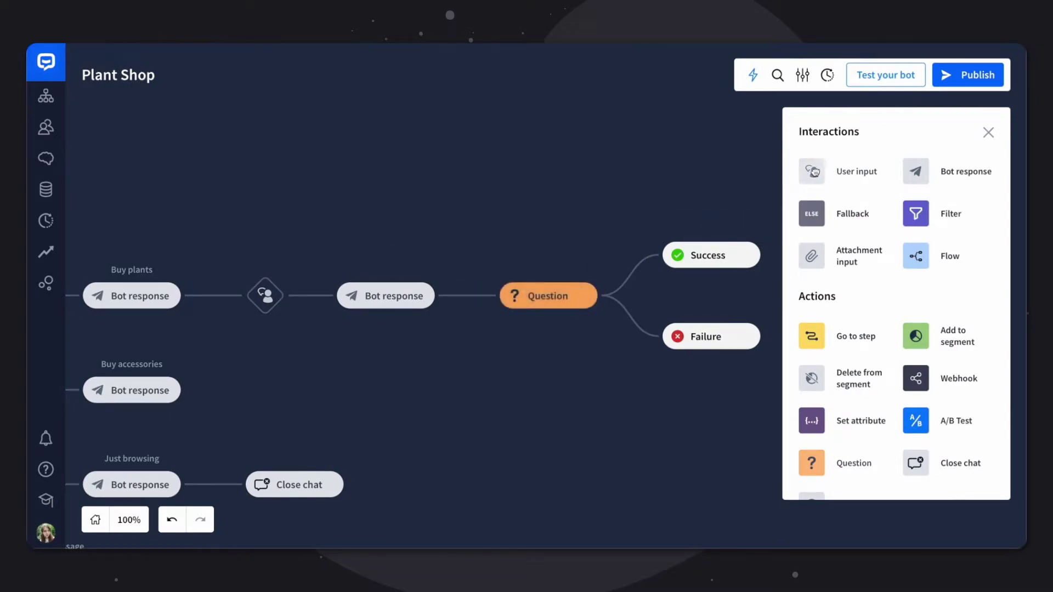
left_click_drag(814, 171, 443, 296)
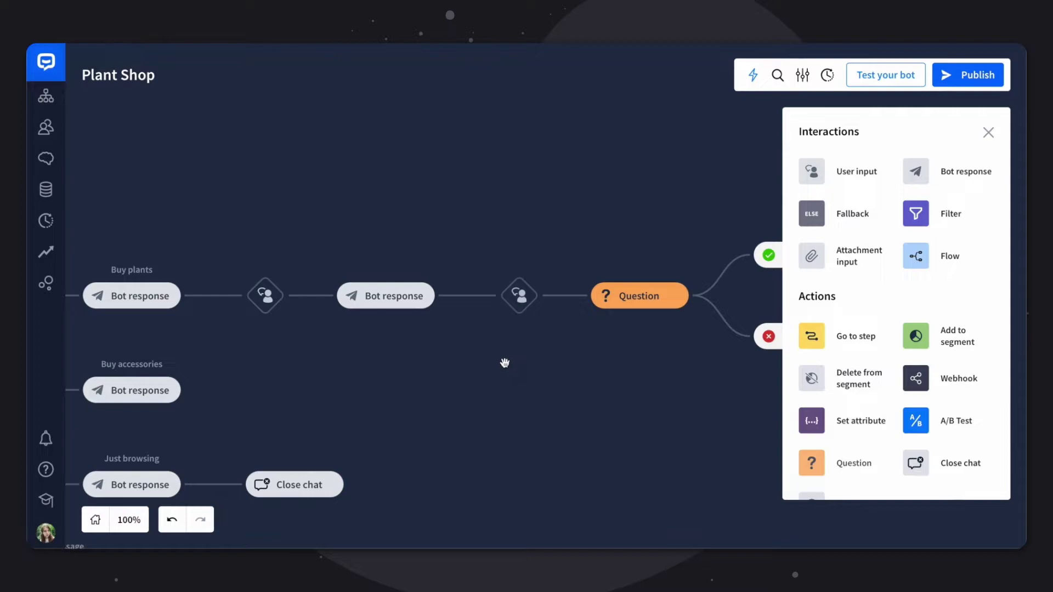
mouse_move(516, 298)
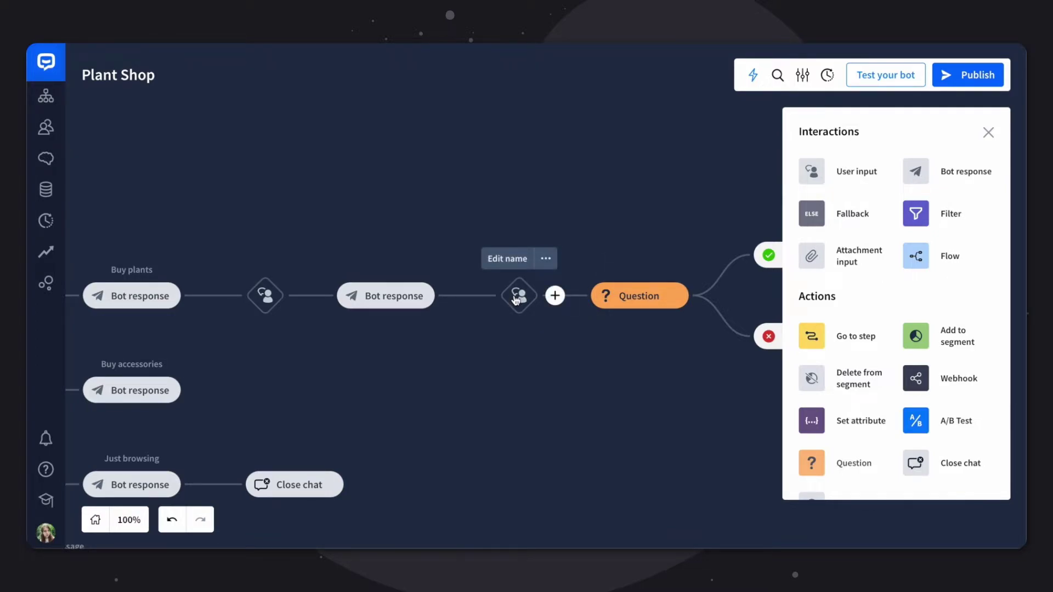
mouse_move(384, 284)
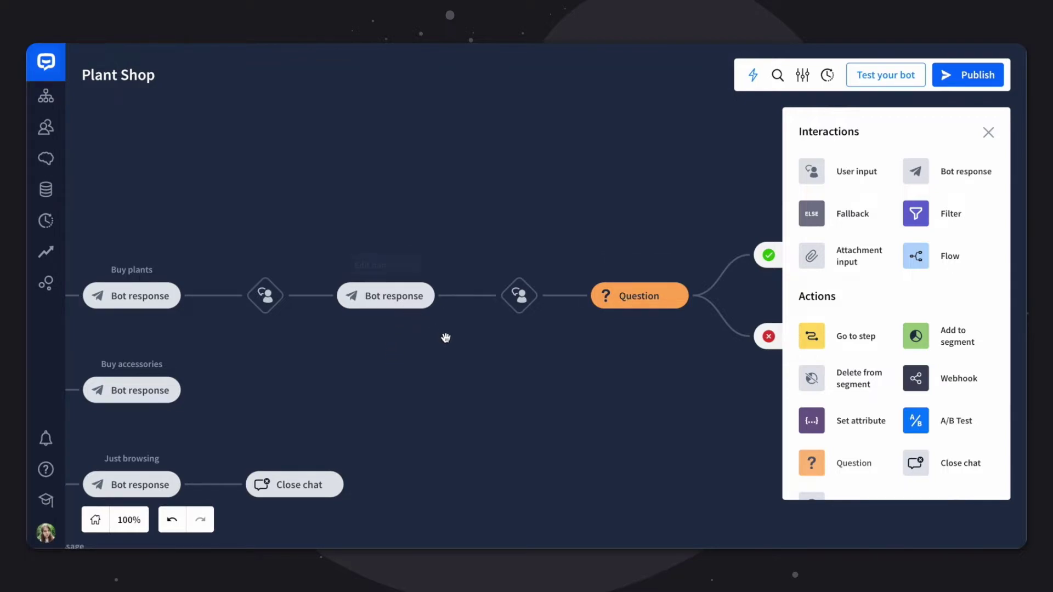
left_click_drag(556, 328, 492, 326)
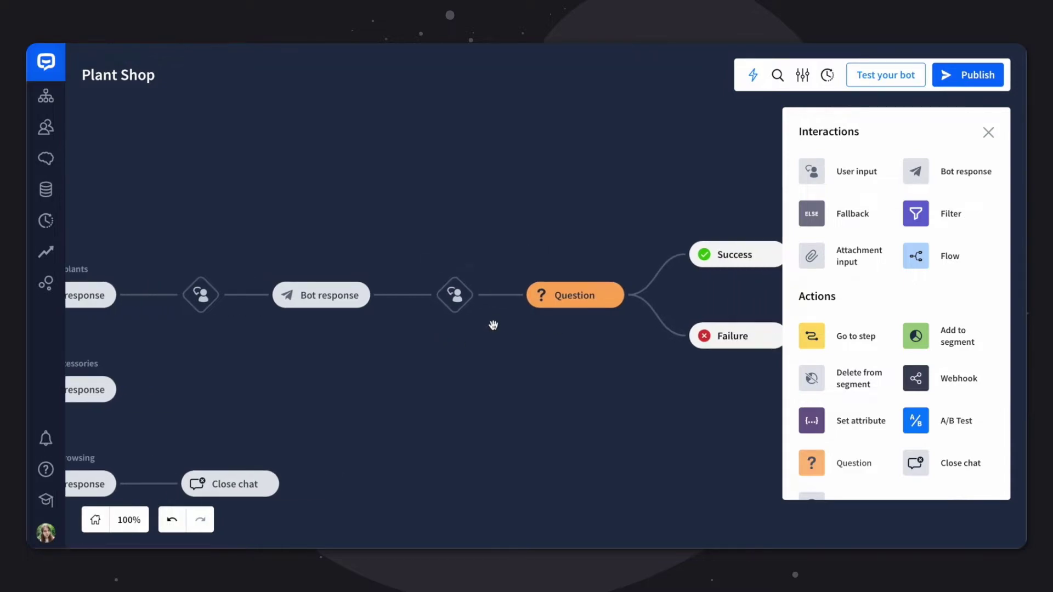
Step: Enter 'Alright, what is your name?' as the Question block's first question variant
left_click(558, 303)
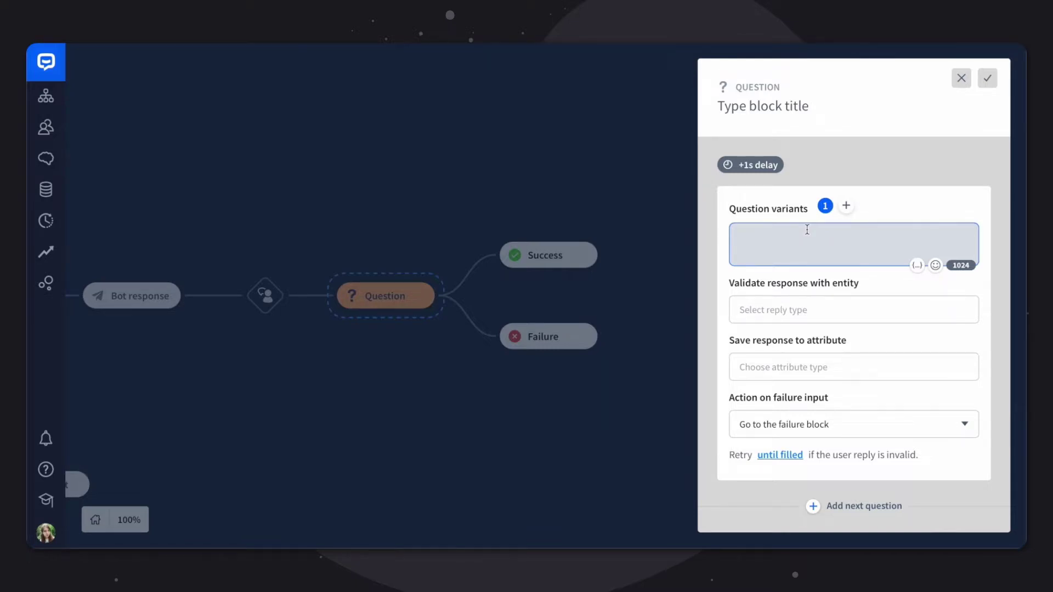
type("Alrigh")
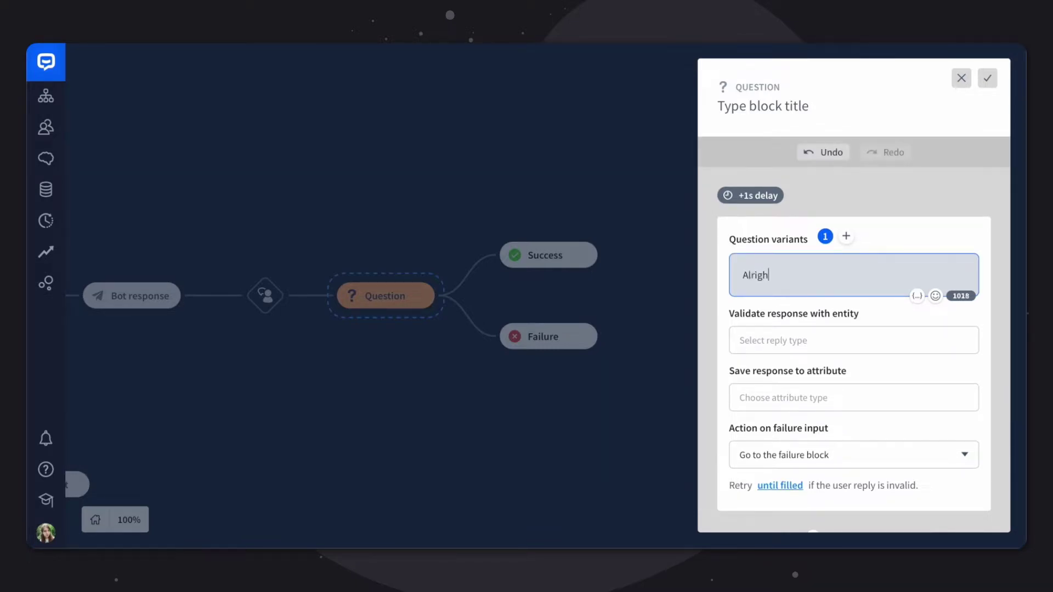
type("t, what is your name?")
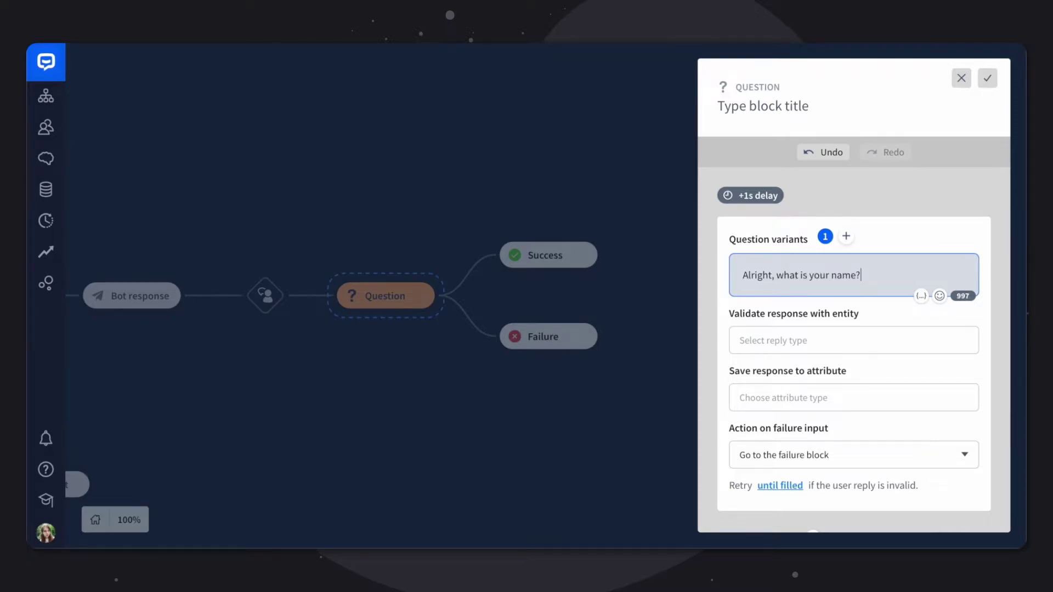
Step: Validate the name reply with the Any system entity
left_click(744, 348)
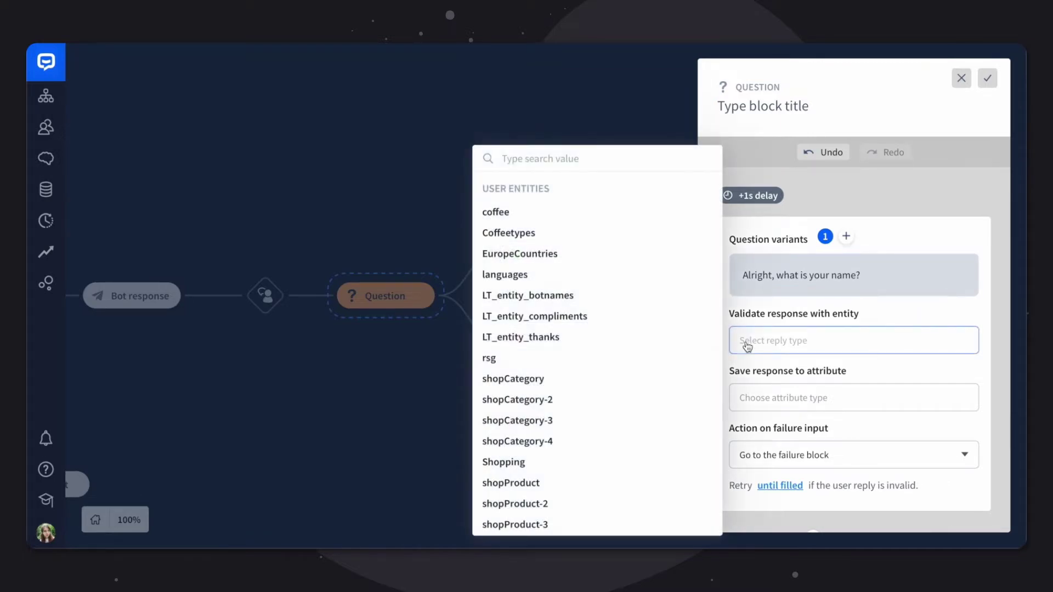
scroll(610, 419, "down", 2)
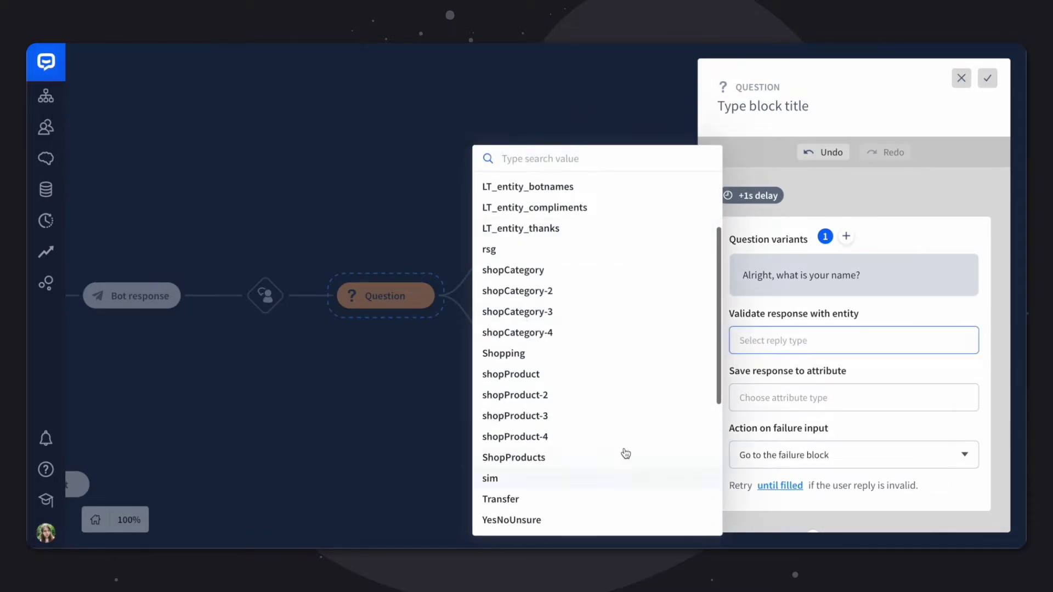
scroll(668, 351, "down", 3)
scroll(669, 351, "down", 3)
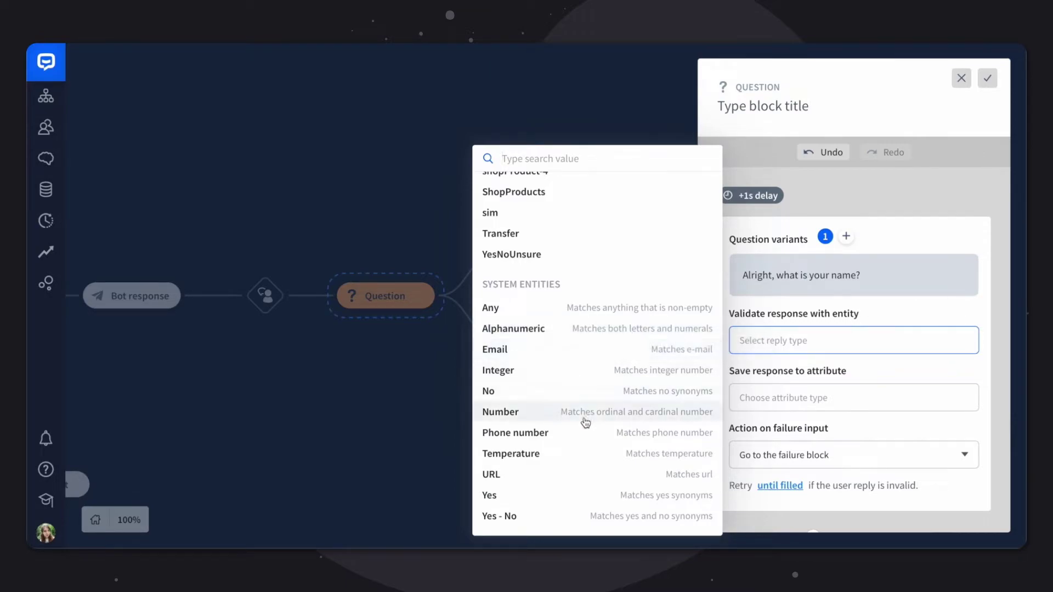
left_click(626, 318)
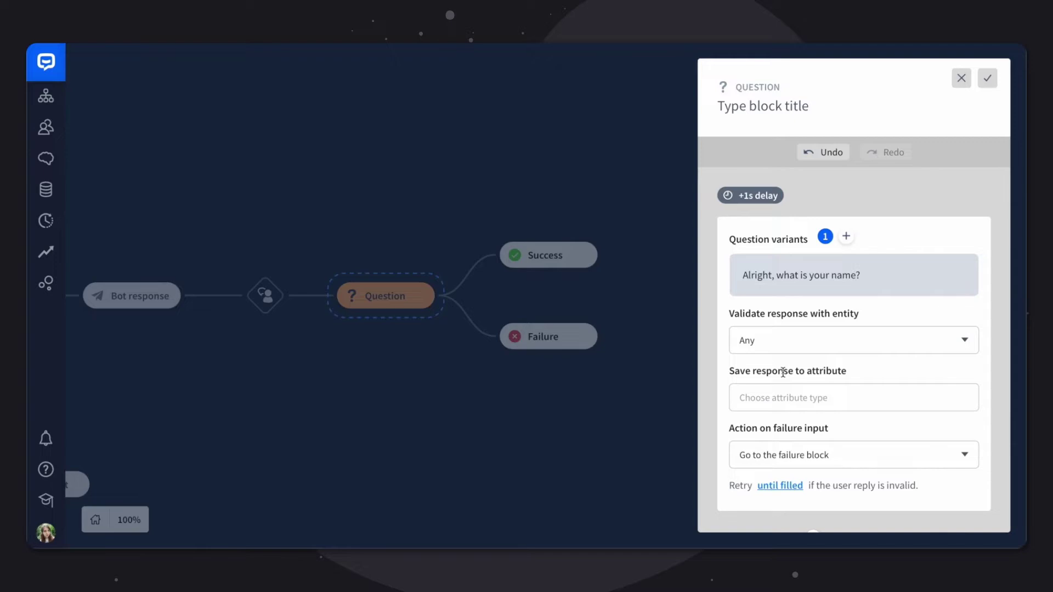
Step: Save the name reply to the Name attribute and keep invalid replies going to the failure block
left_click(794, 392)
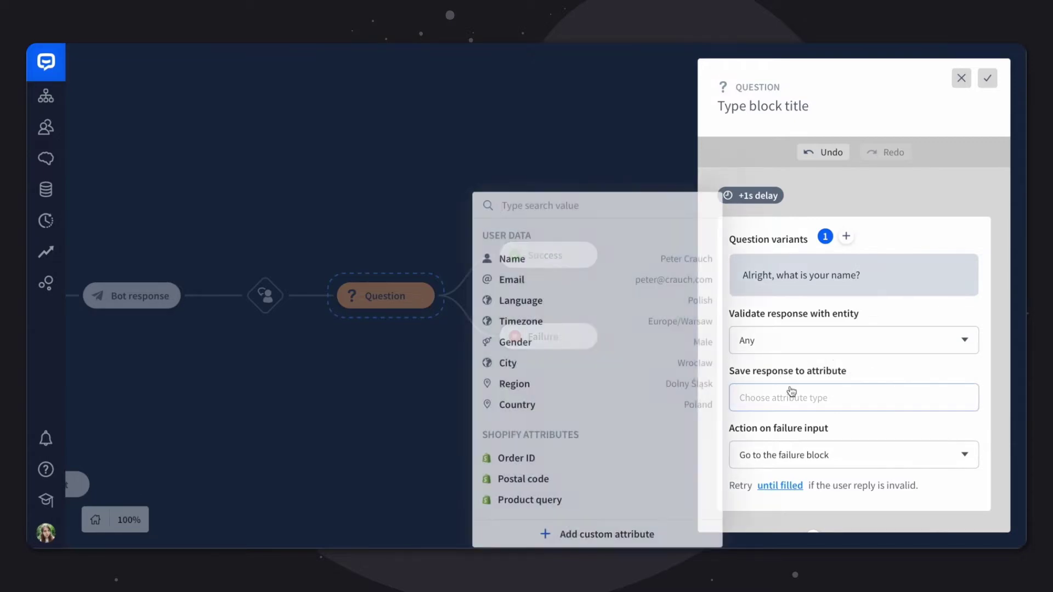
left_click(624, 260)
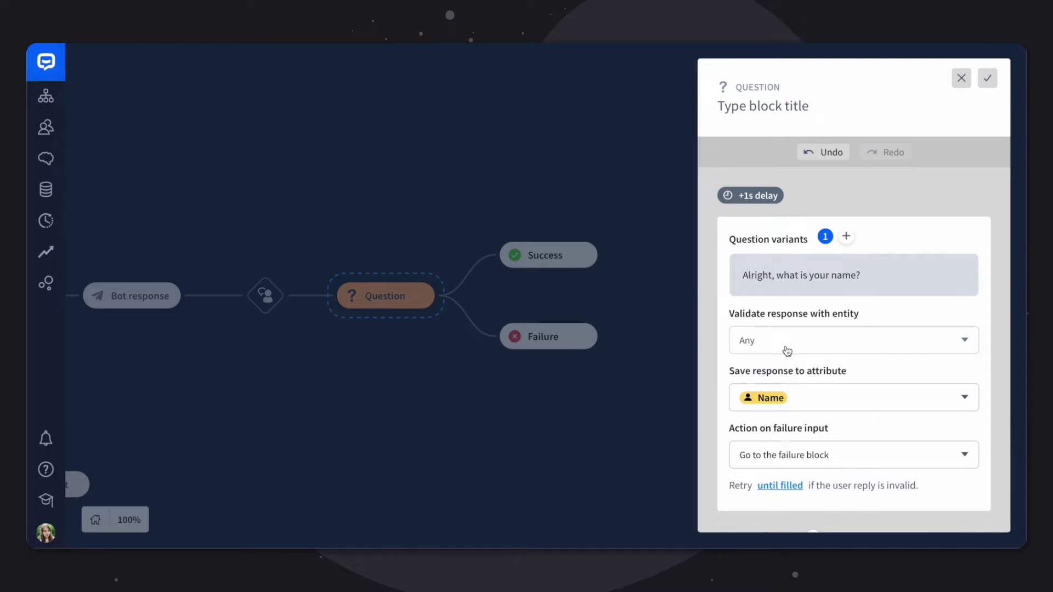
scroll(766, 369, "down", 1)
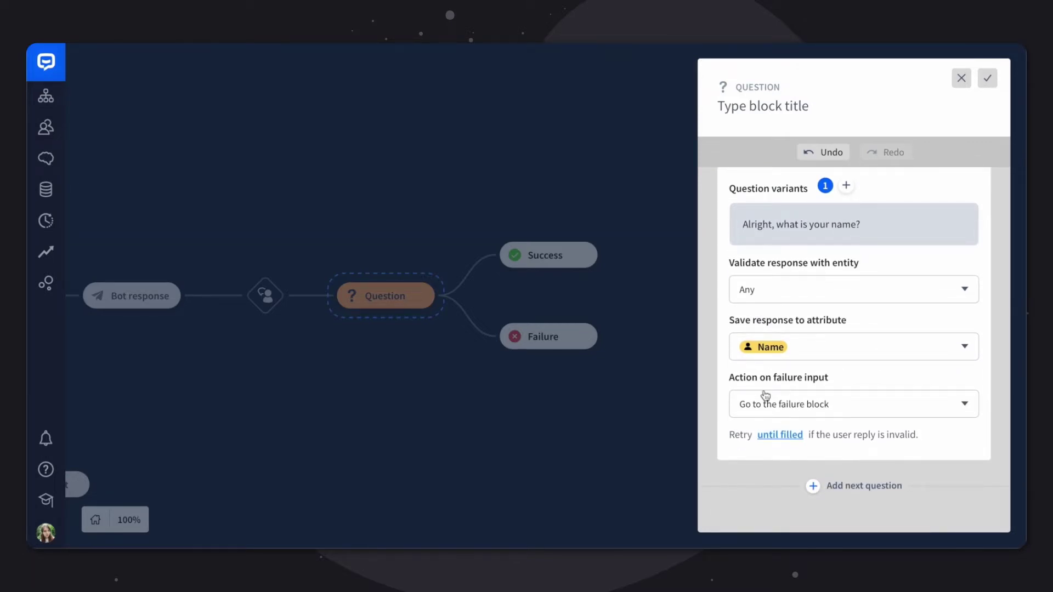
left_click(763, 401)
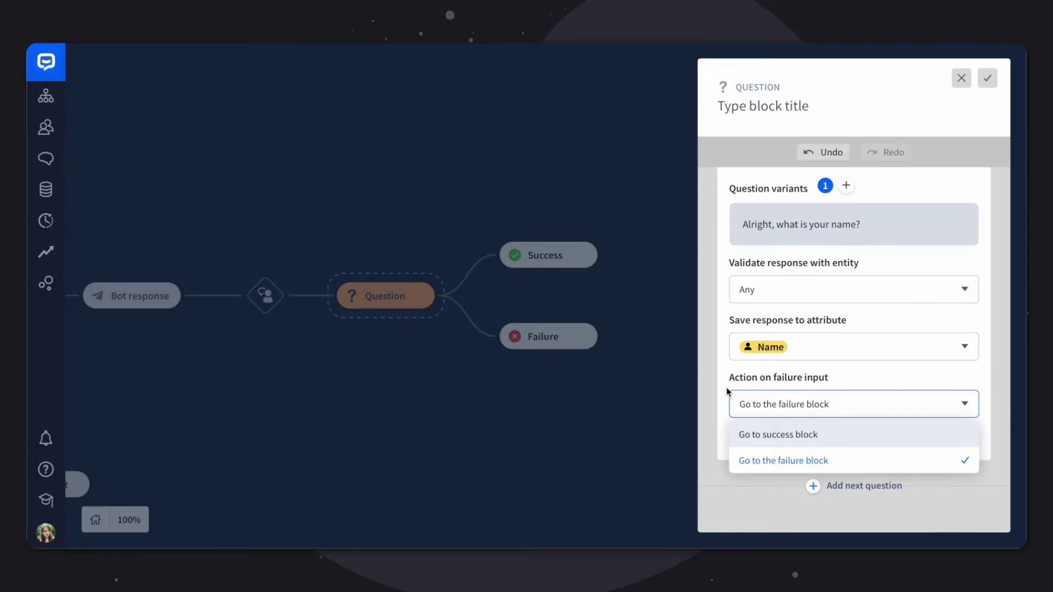
left_click(713, 362)
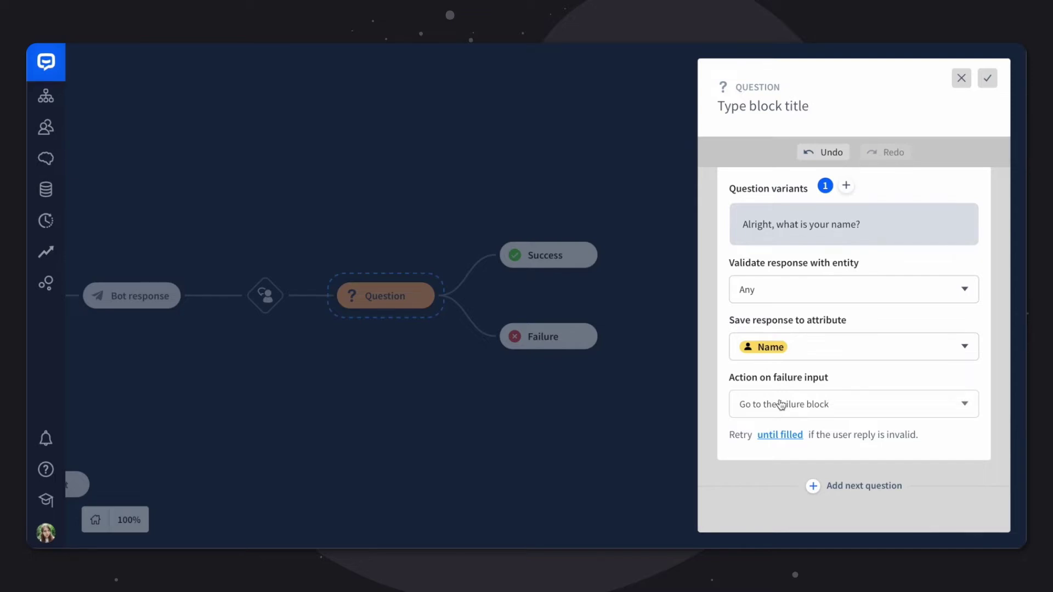
Step: Add a second question reading 'Please share your email address.'
left_click(812, 486)
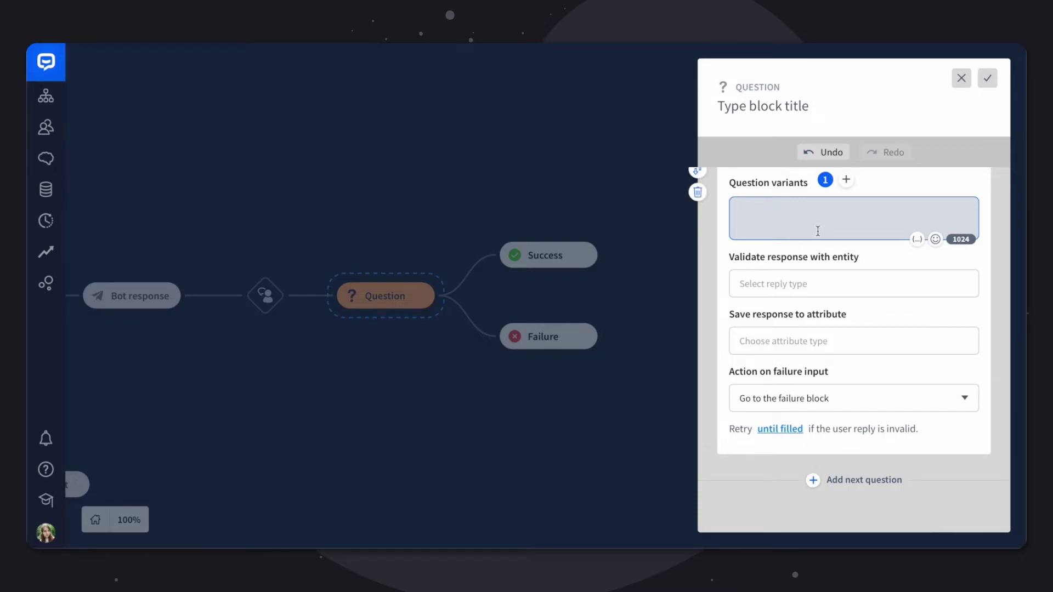
type("Please share your ema")
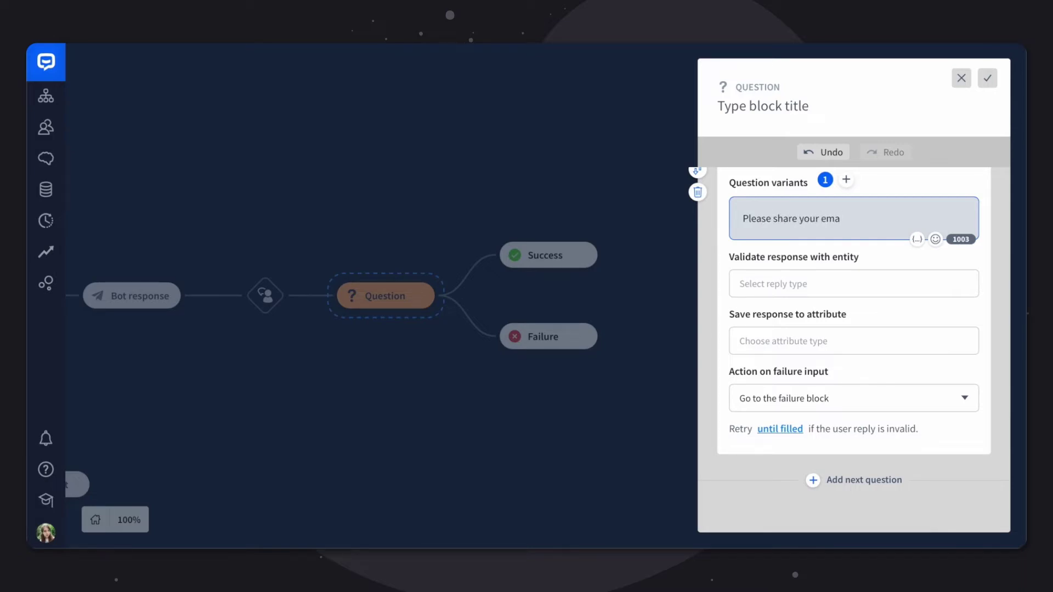
type("il addres")
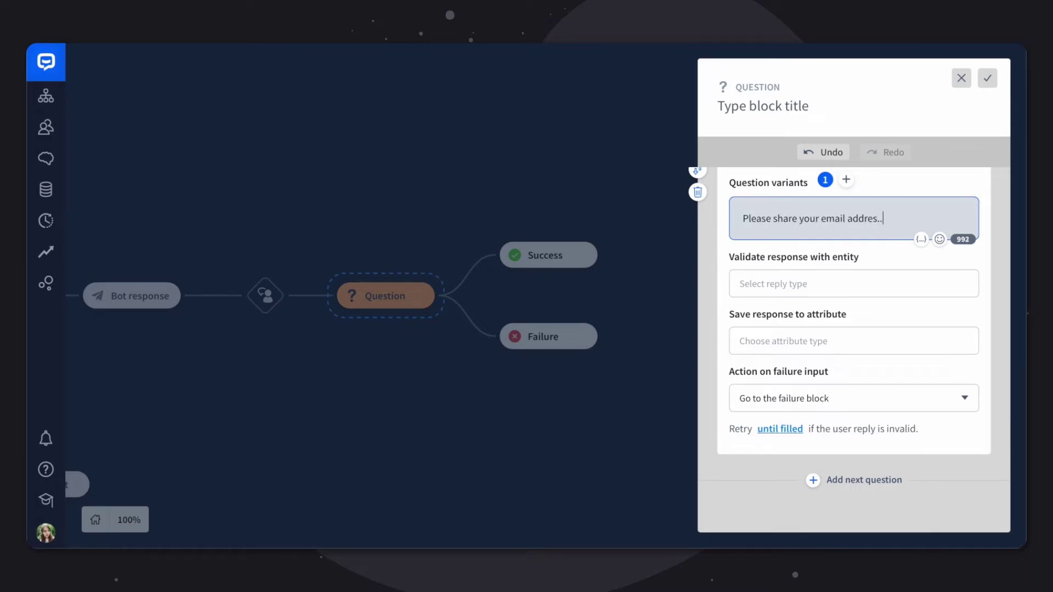
type("s.")
left_click(761, 258)
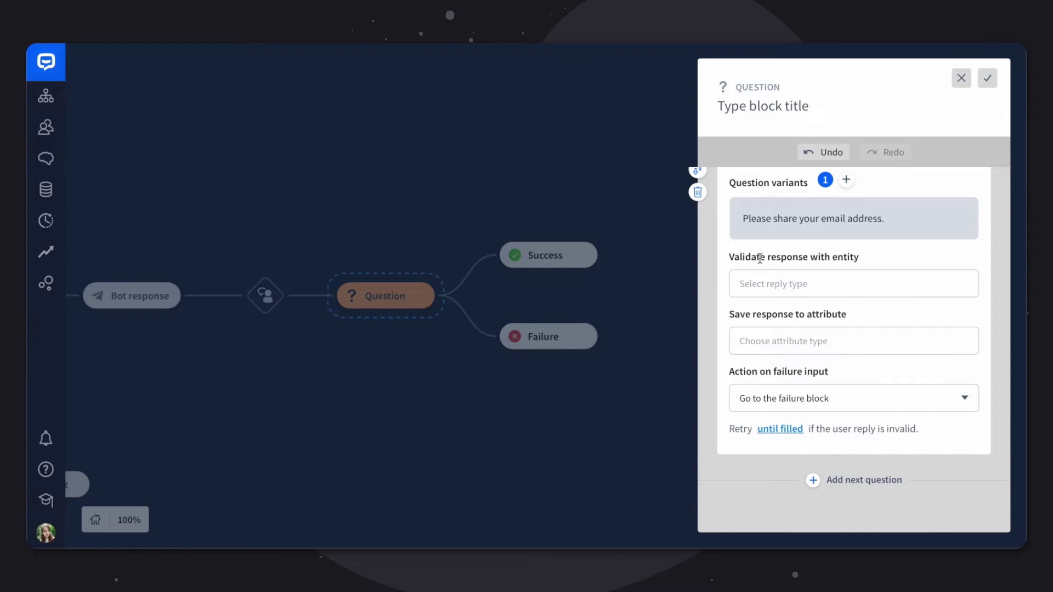
Step: Validate the reply as an email, save it to the Email attribute, and send invalid replies to failure
left_click(745, 280)
scroll(611, 329, "down", 5)
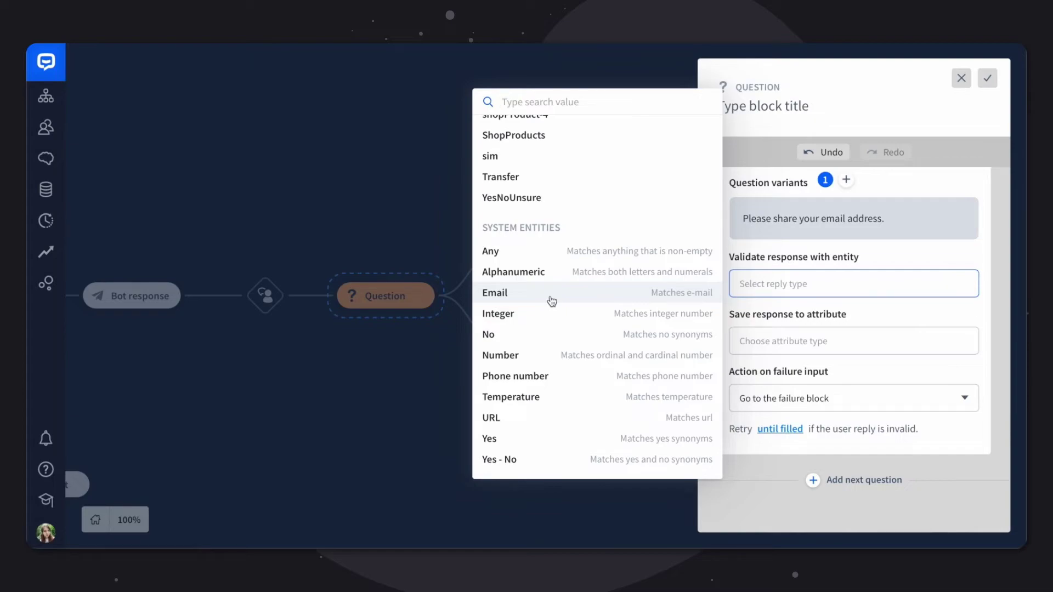
left_click(552, 301)
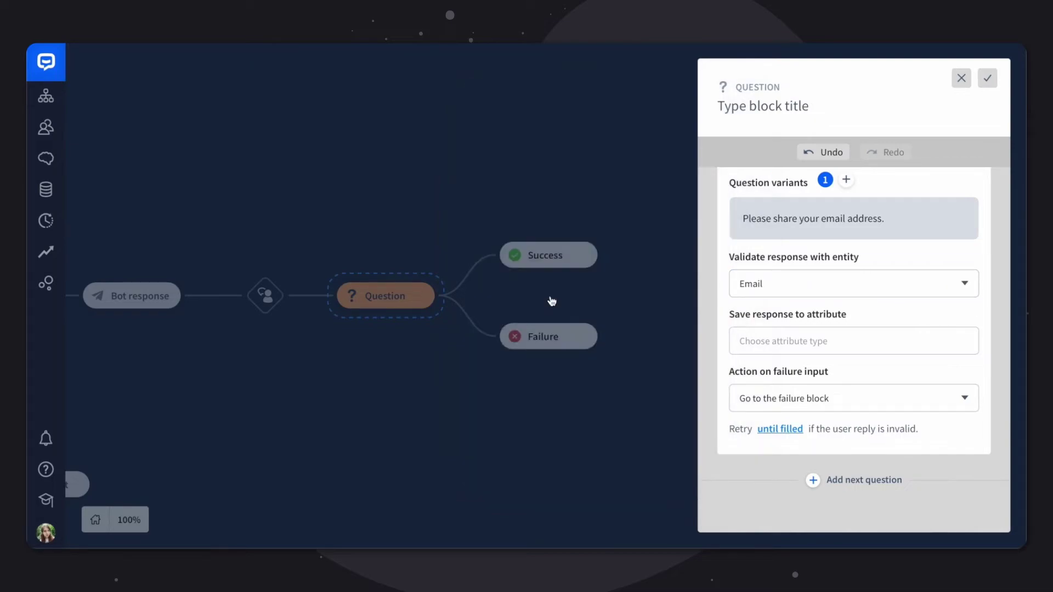
left_click(759, 341)
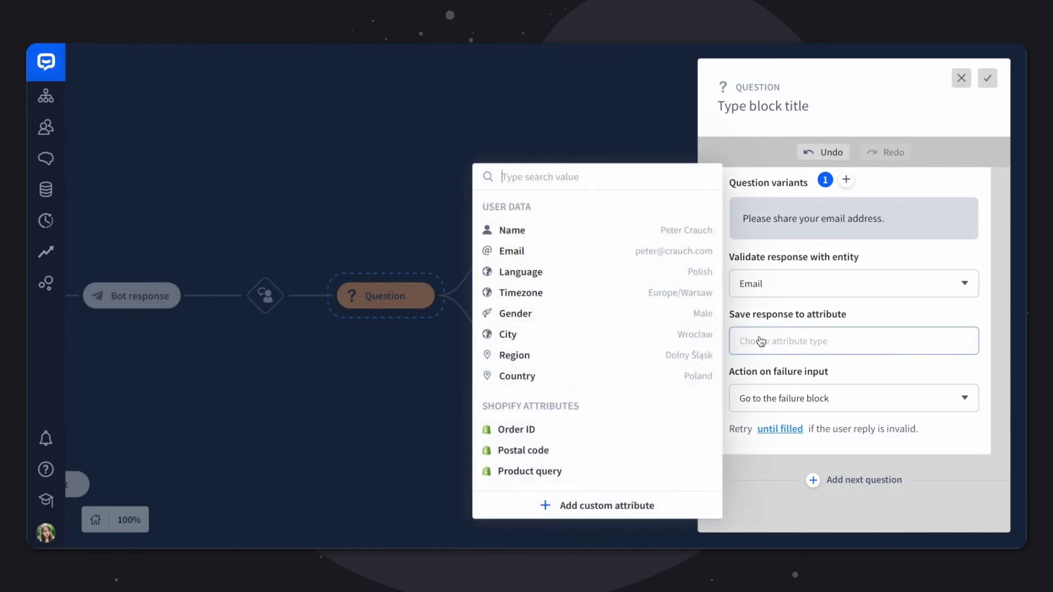
left_click(588, 259)
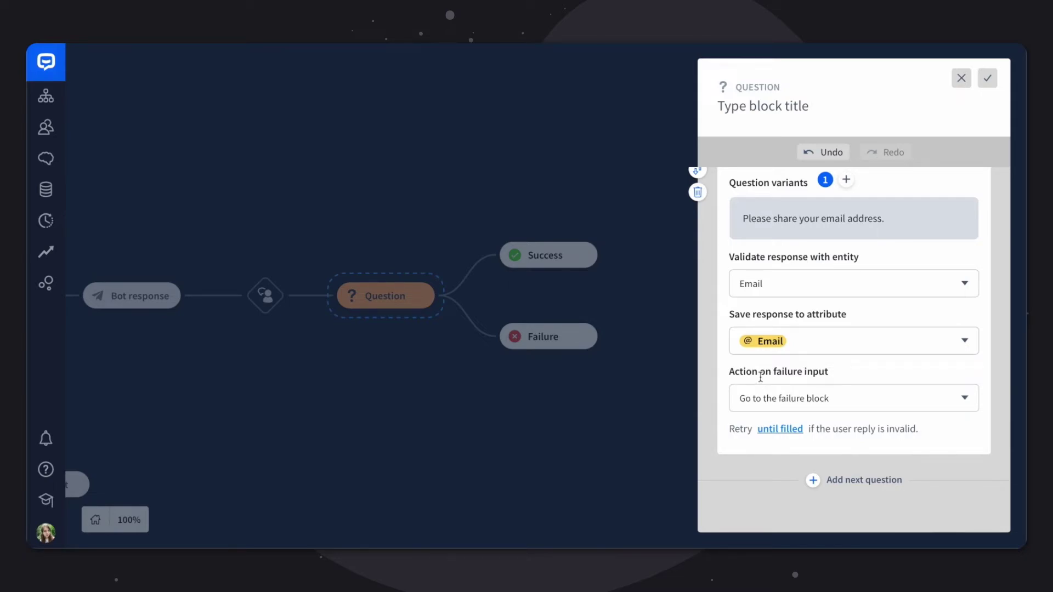
left_click(752, 405)
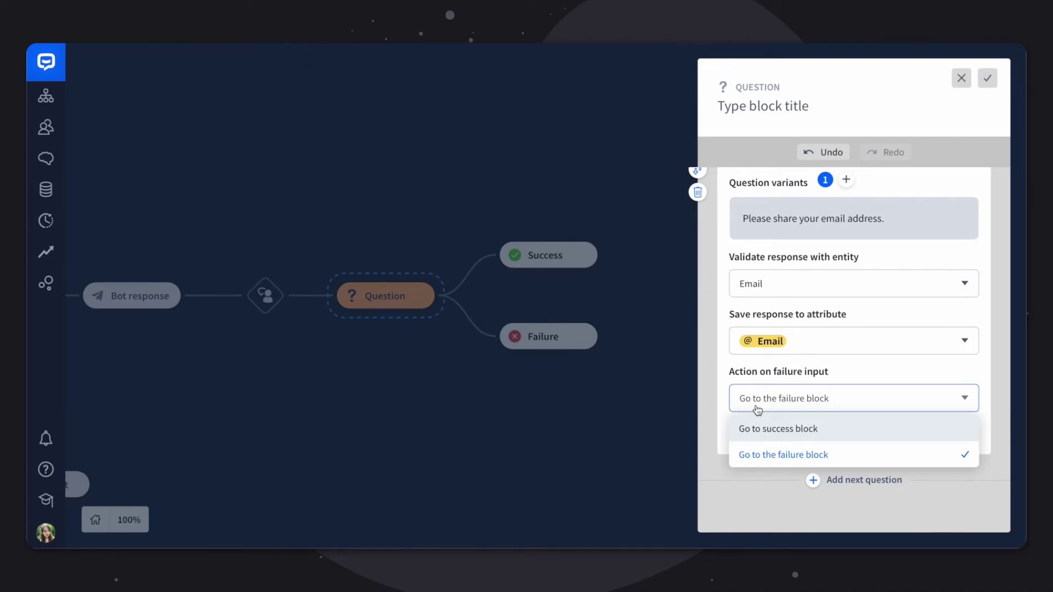
left_click(730, 383)
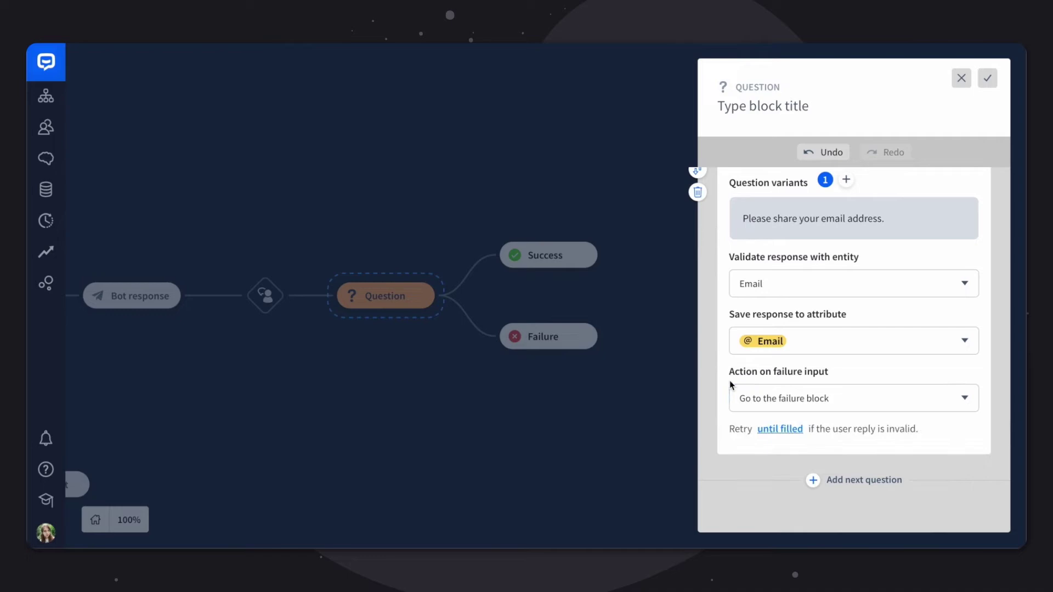
Step: Add a third question: 'What kinds of plants are you interested in?'
left_click(813, 481)
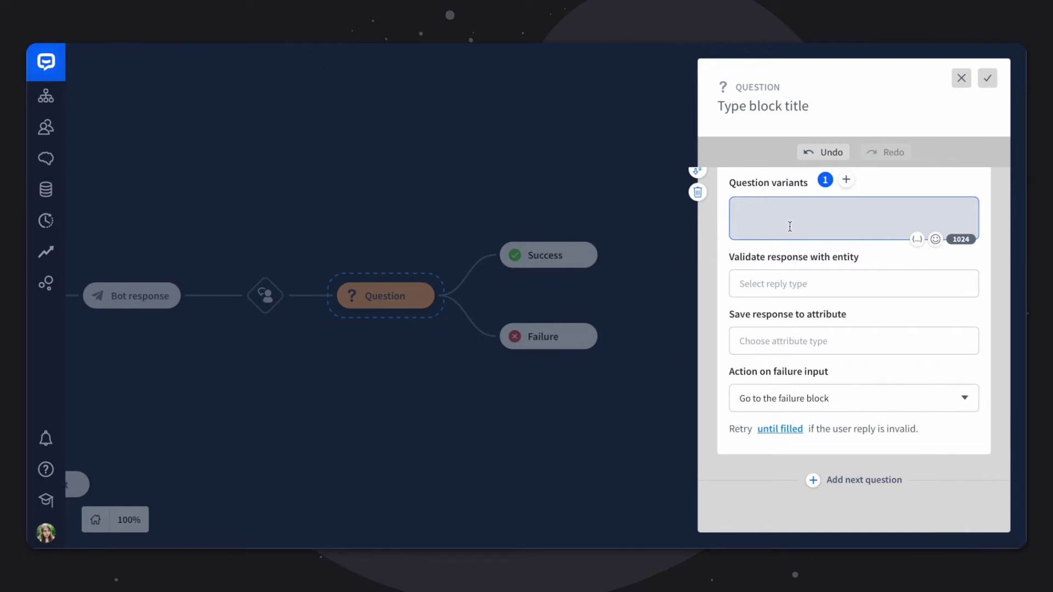
type("What kinds of plants afe")
key("BackSpace")
key("BackSpace")
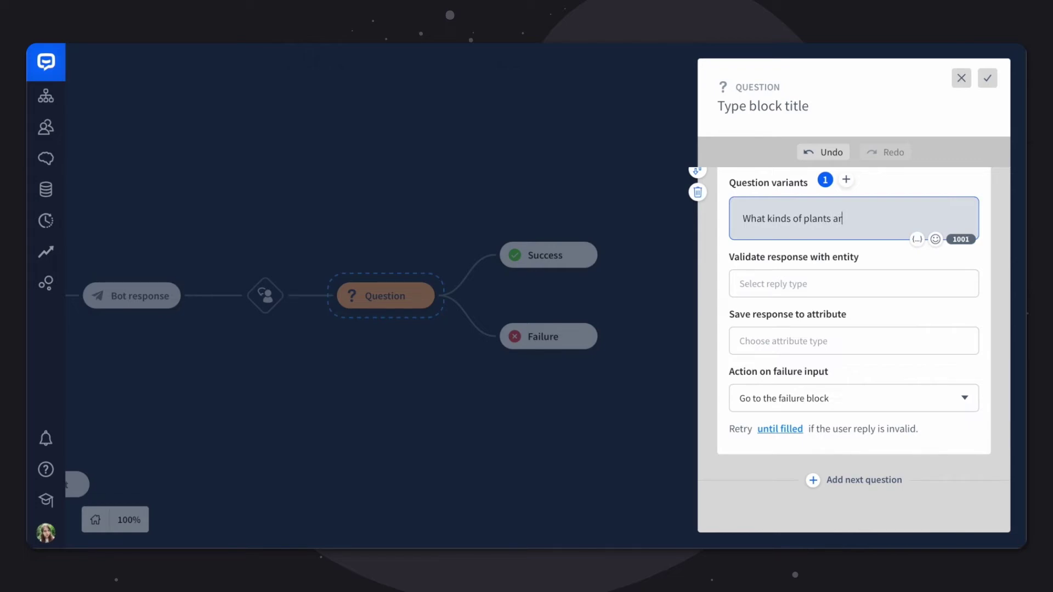
type("re you intereste")
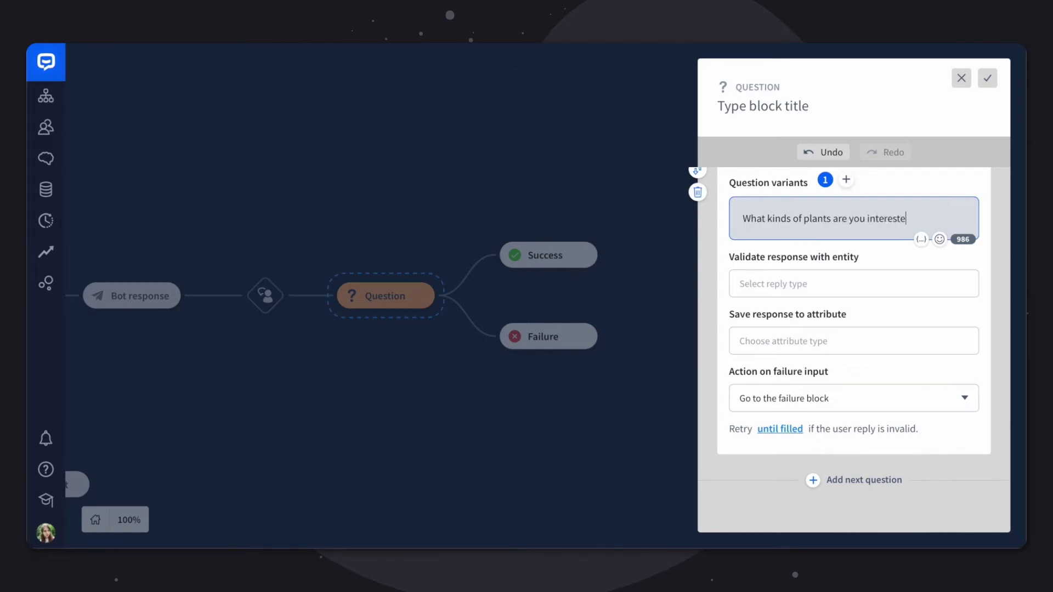
type("d in?")
left_click(758, 260)
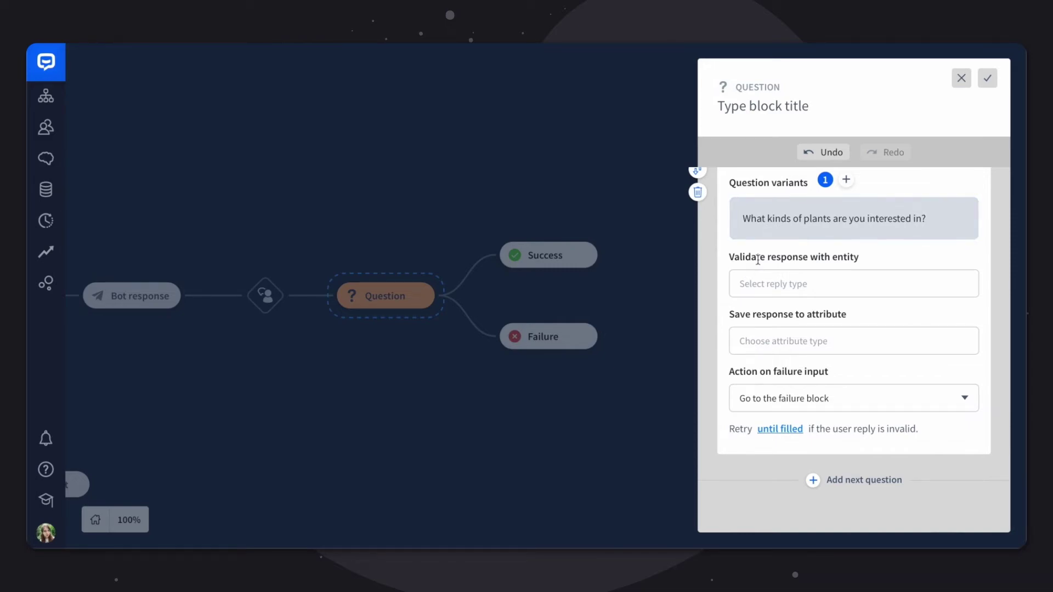
Step: Set validation to Any and store the answer in a new rare_plants custom attribute
left_click(756, 283)
scroll(663, 282, "down", 10)
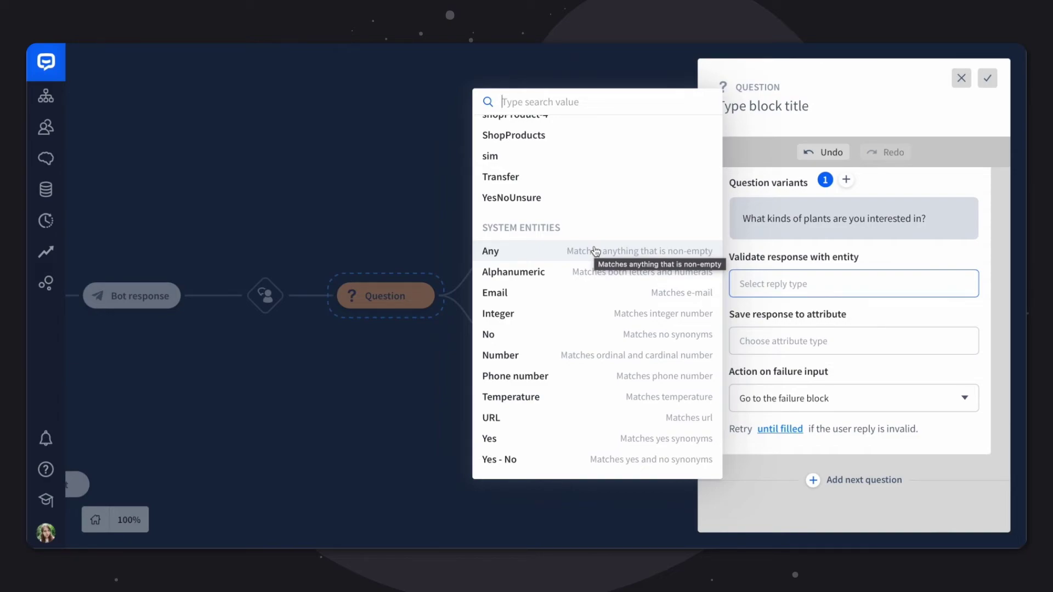
left_click(596, 251)
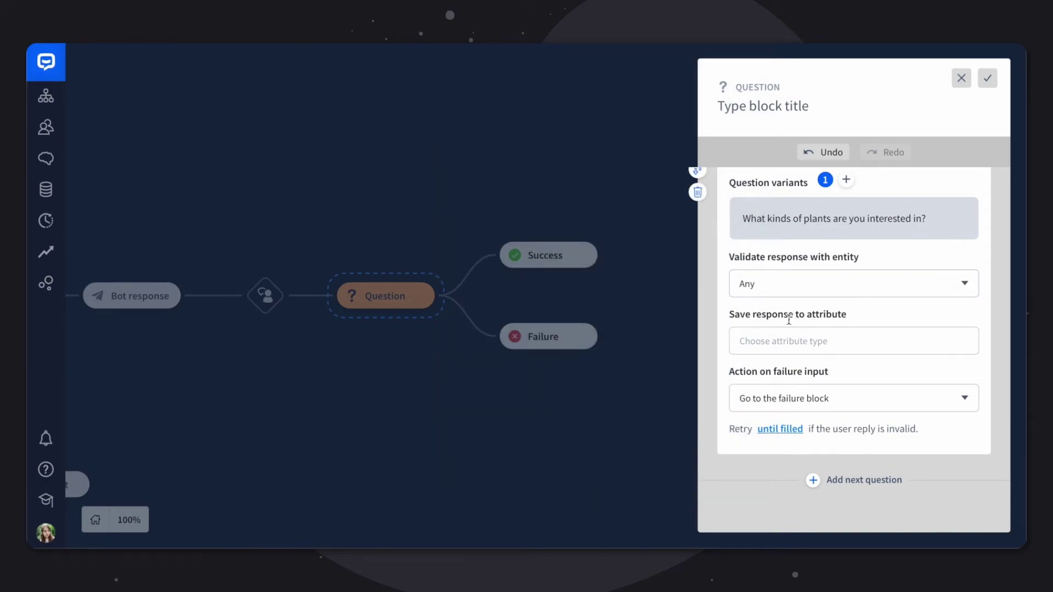
left_click(784, 334)
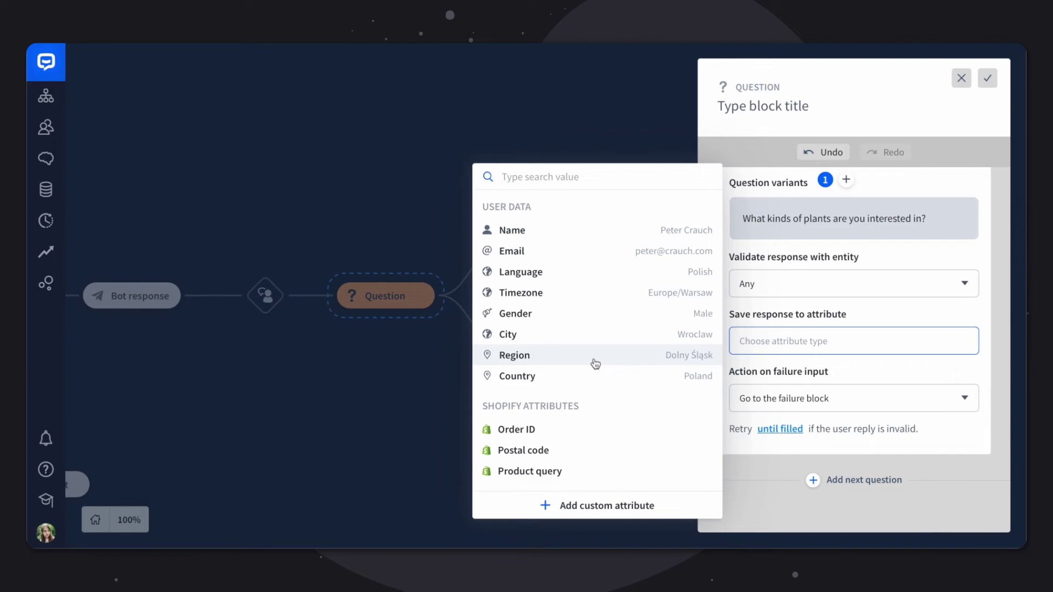
left_click(573, 507)
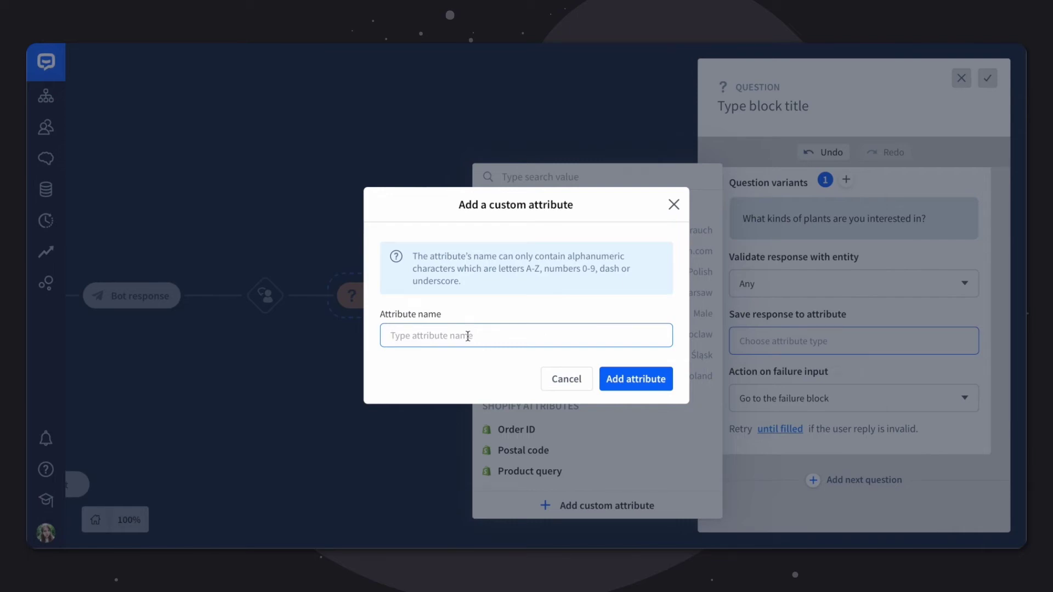
type("rare_plants")
left_click(623, 386)
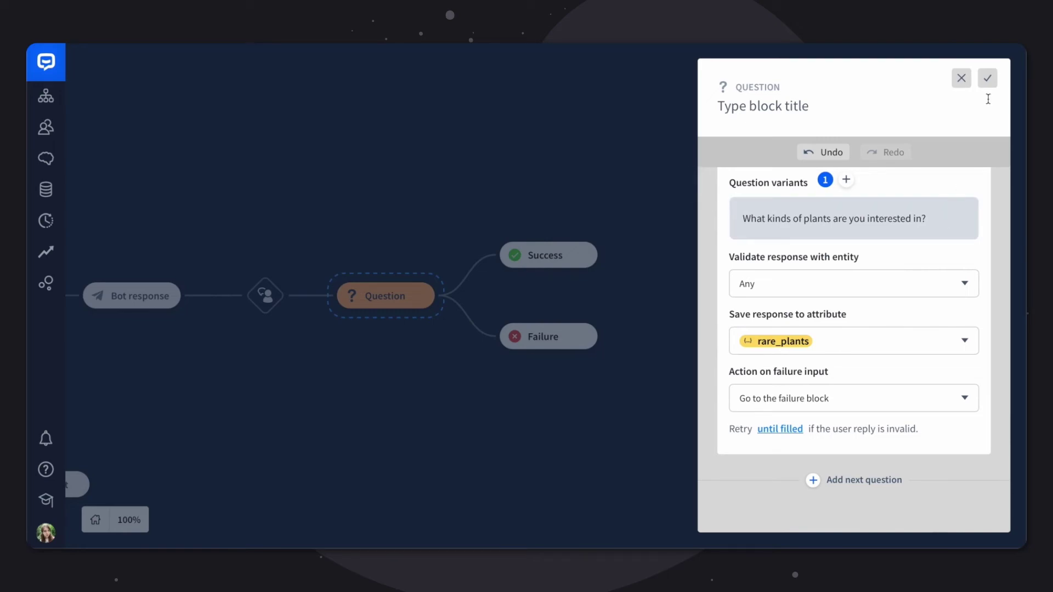
Step: Save and close the Question block to show its Success and Failure branches on the canvas
left_click(988, 78)
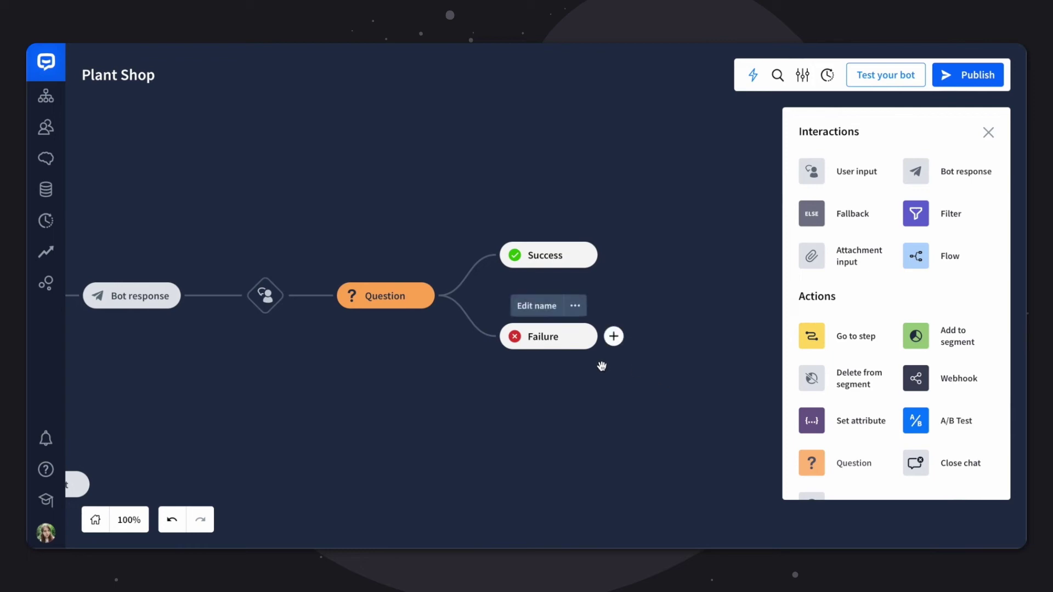
mouse_move(612, 288)
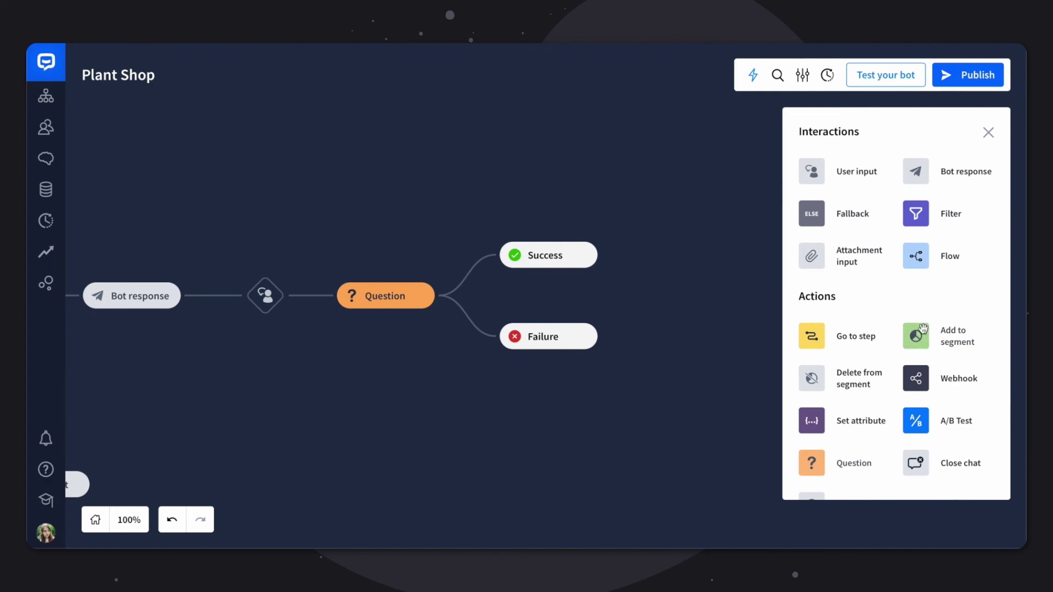
Step: Attach an Add to segment step to the Success branch, set it to Rare plants, and save it
left_click_drag(945, 330, 602, 253)
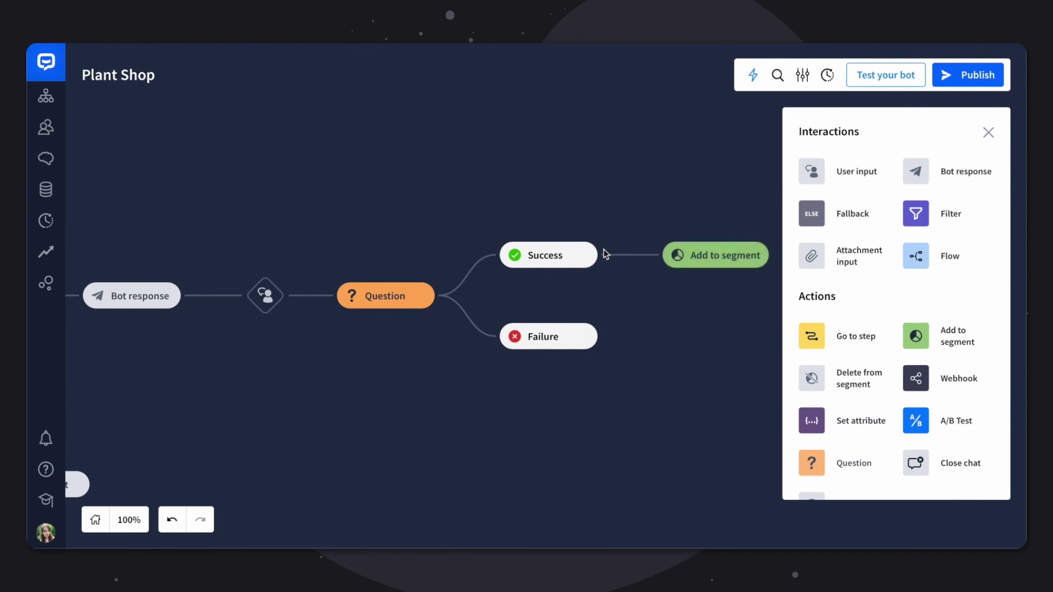
left_click(686, 259)
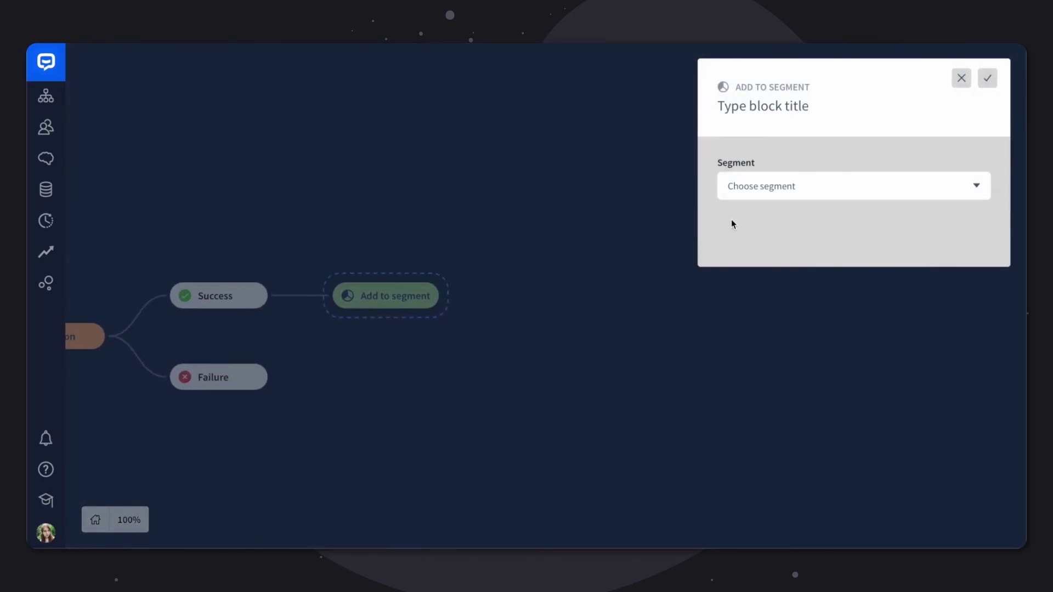
left_click(768, 189)
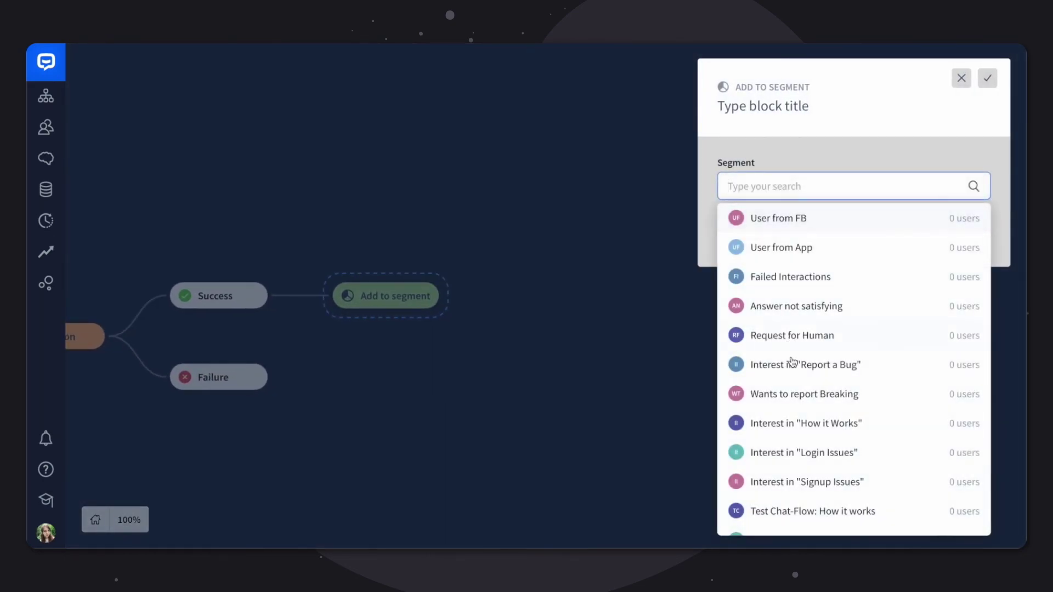
scroll(768, 400, "down", 3)
scroll(798, 401, "down", 3)
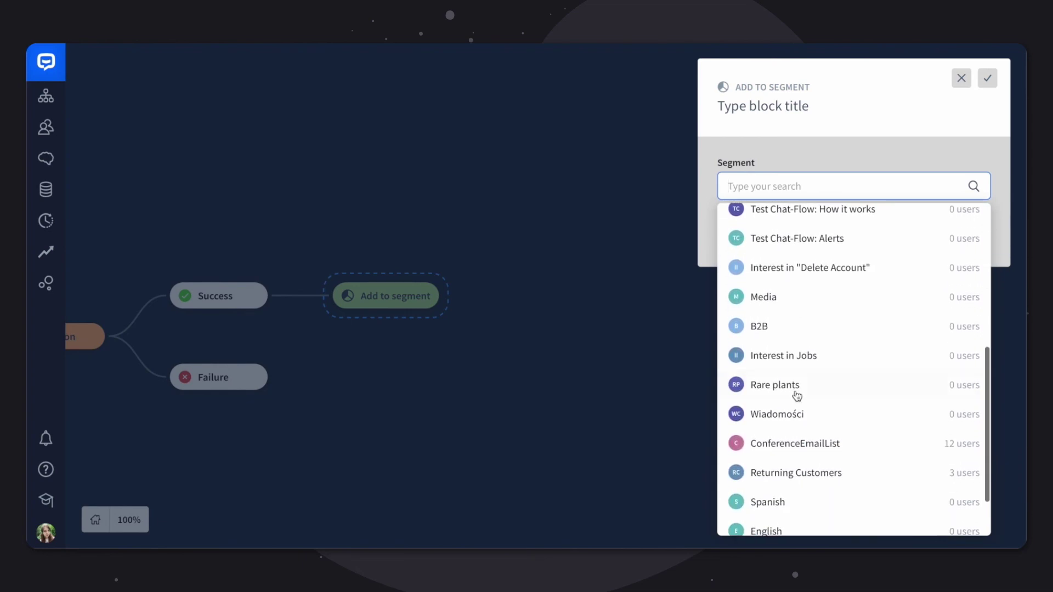
left_click(796, 390)
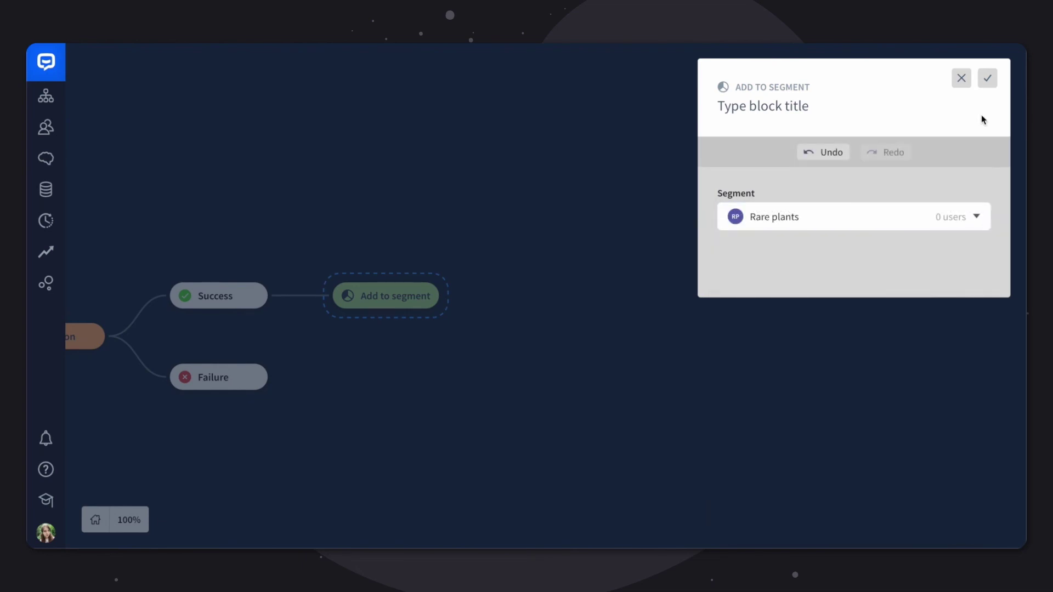
left_click(988, 78)
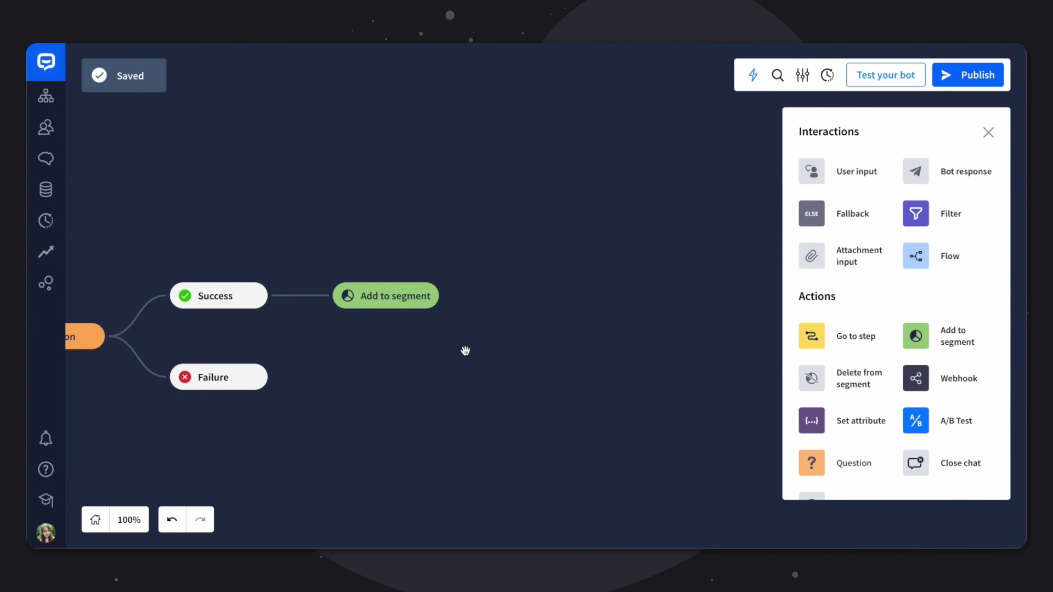
left_click_drag(466, 350, 573, 352)
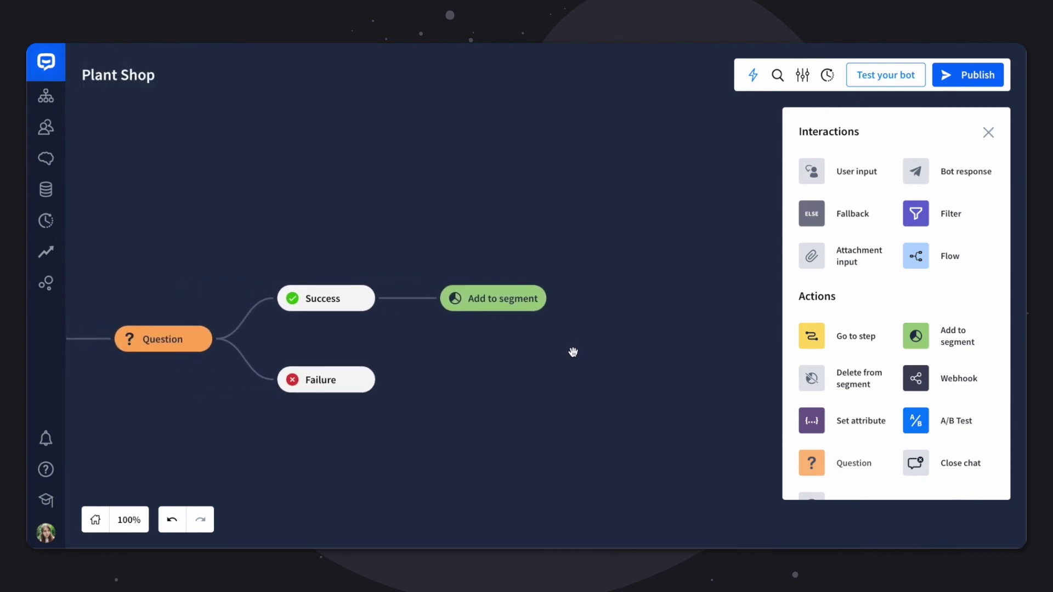